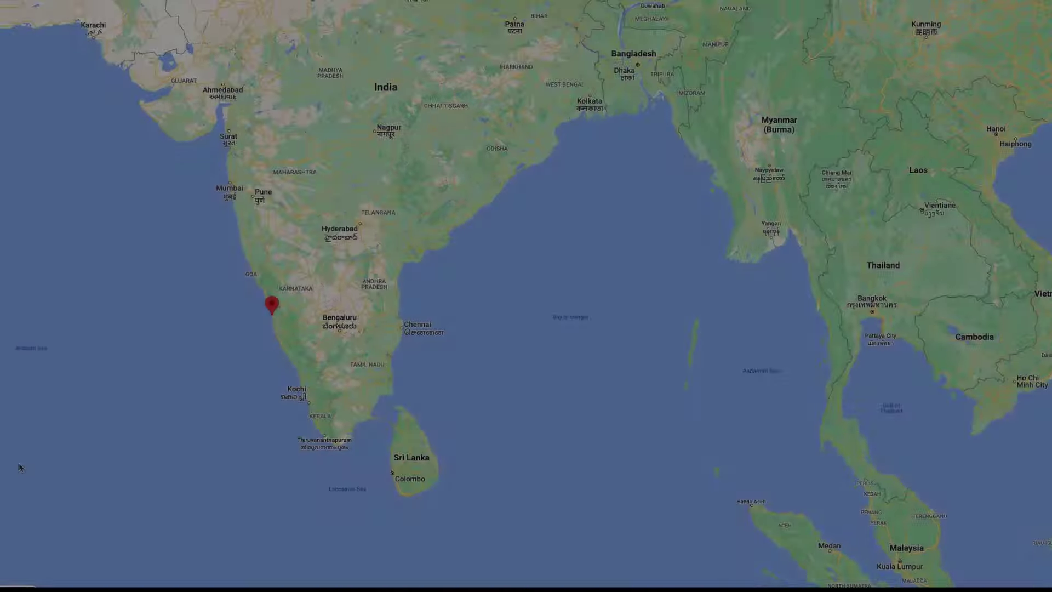
{"action": "scroll", "coordinate": [229, 438], "scroll_direction": "up", "scroll_amount": 10}
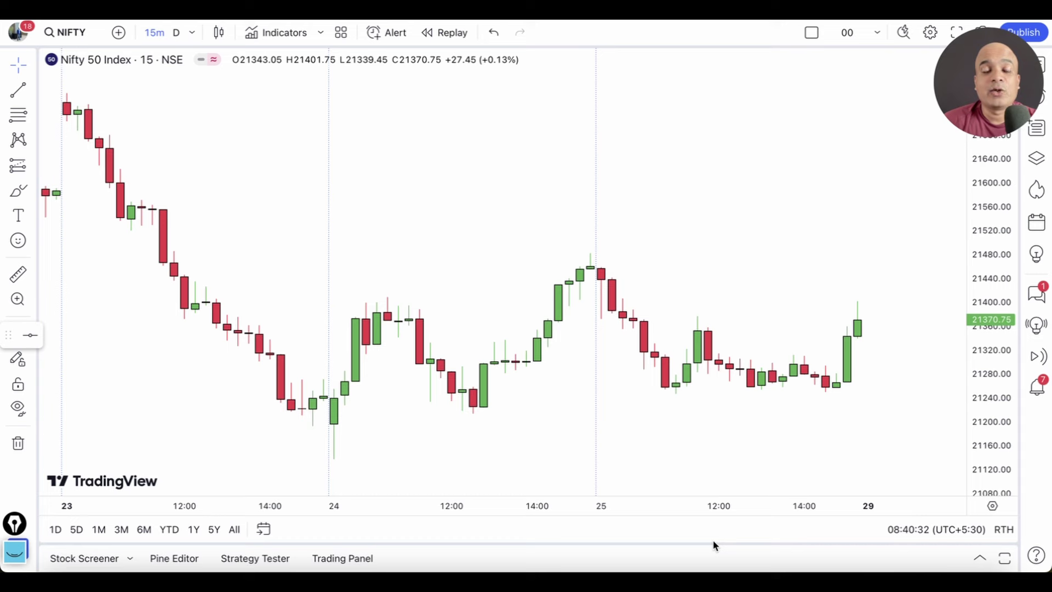
- Draw a horizontal line across the NIFTY 15-minute chart near the high of 25 January's opening candle
{"action": "scroll", "coordinate": [268, 327], "scroll_direction": "up", "scroll_amount": 5}
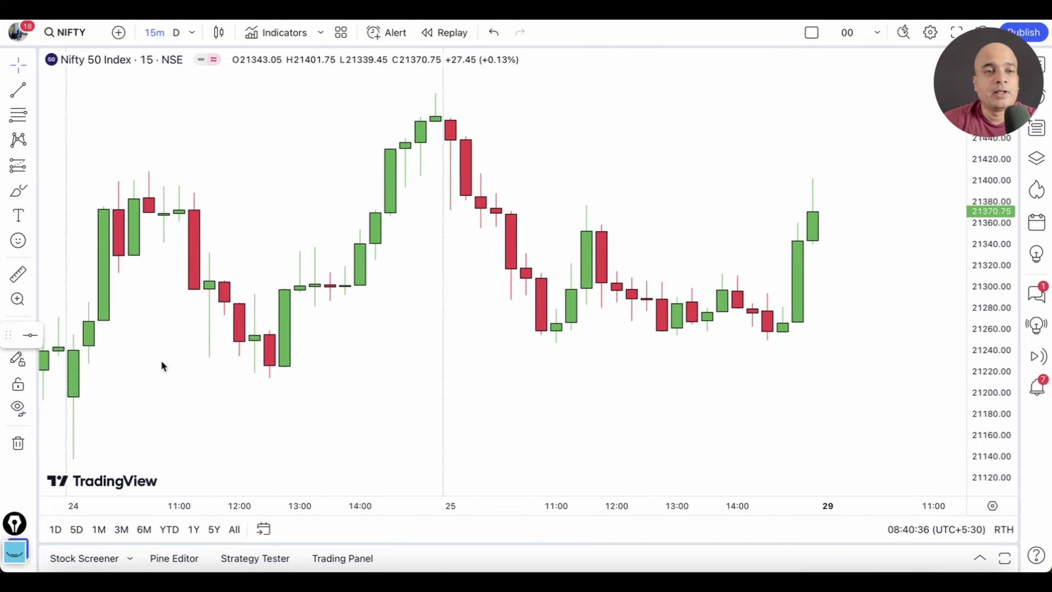
{"action": "left_click", "coordinate": [32, 92]}
{"action": "left_click", "coordinate": [95, 195]}
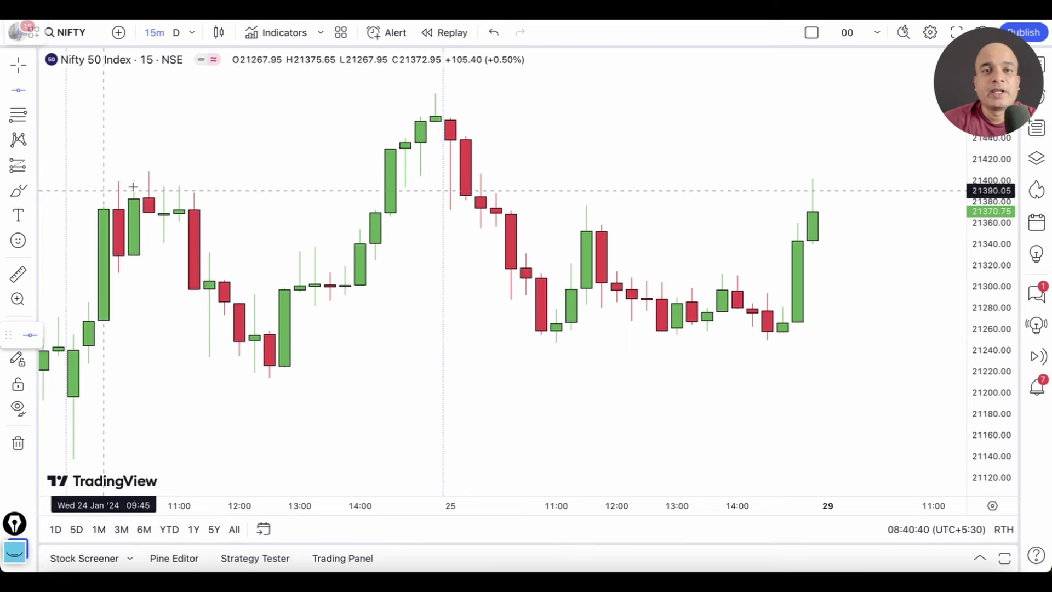
{"action": "left_click", "coordinate": [557, 118]}
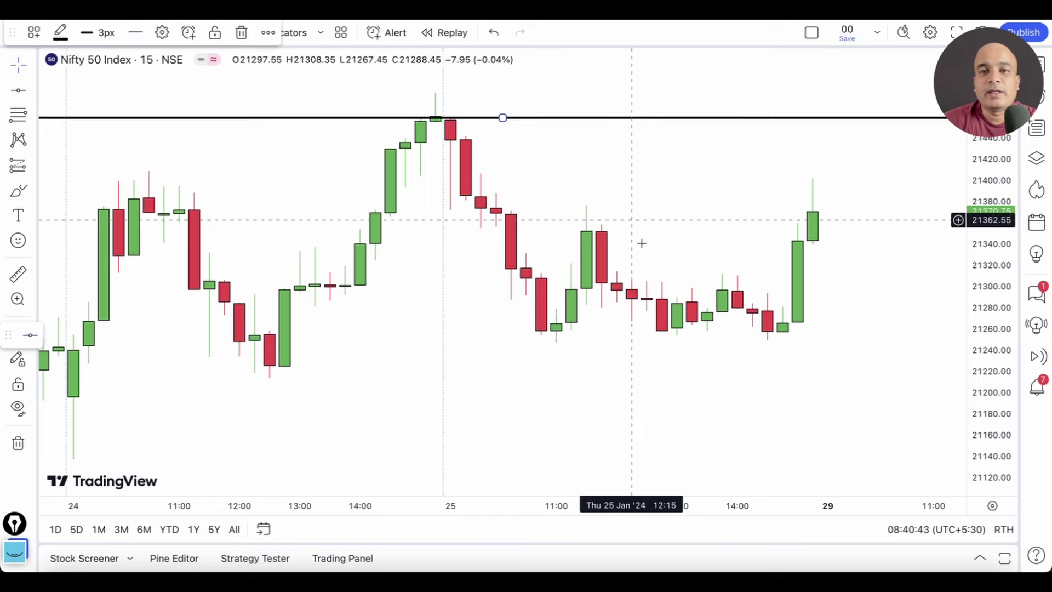
- Add a second horizontal line at the 25 January low, at 21246.45
{"action": "left_click", "coordinate": [18, 96]}
{"action": "left_click", "coordinate": [631, 343]}
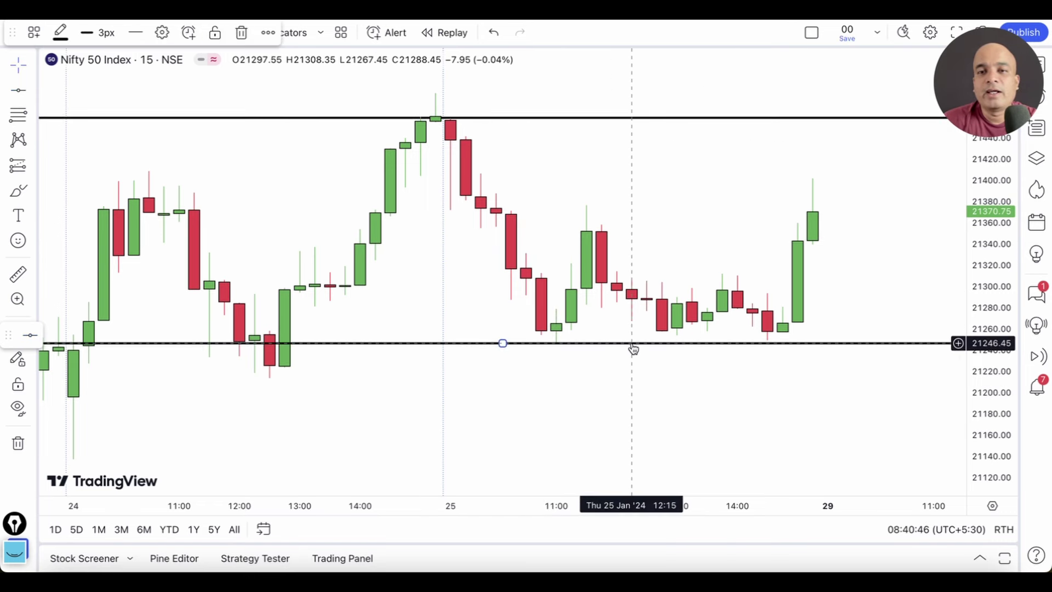
{"action": "left_click", "coordinate": [673, 377]}
- Circle the 25 January opening high and the 11:00 low with the annotation pen
{"action": "scroll", "coordinate": [671, 379], "scroll_direction": "up", "scroll_amount": 2}
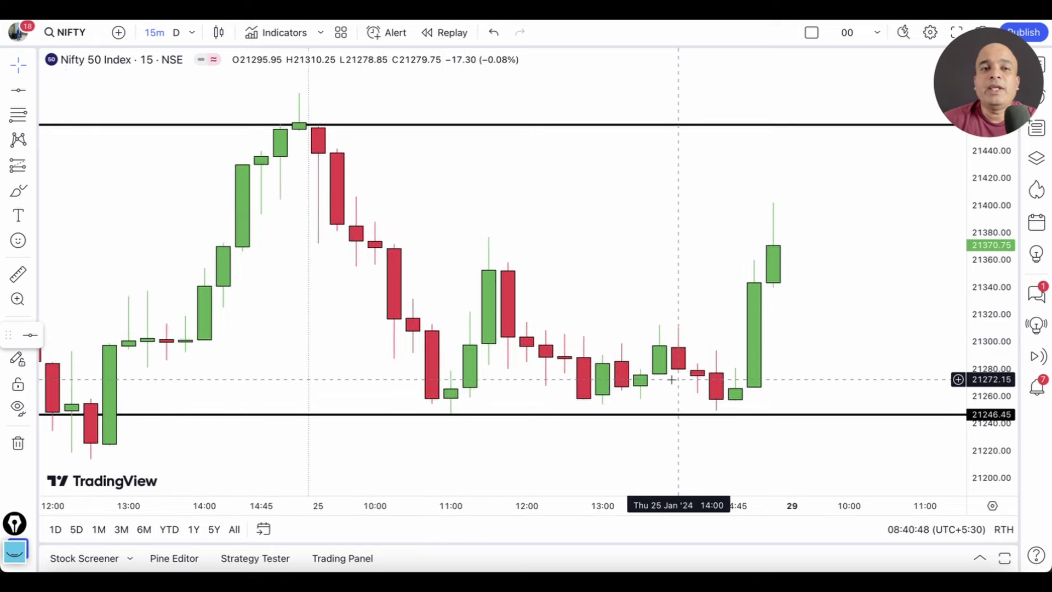
{"action": "left_click_drag", "start_coordinate": [576, 241], "coordinate": [329, 231]}
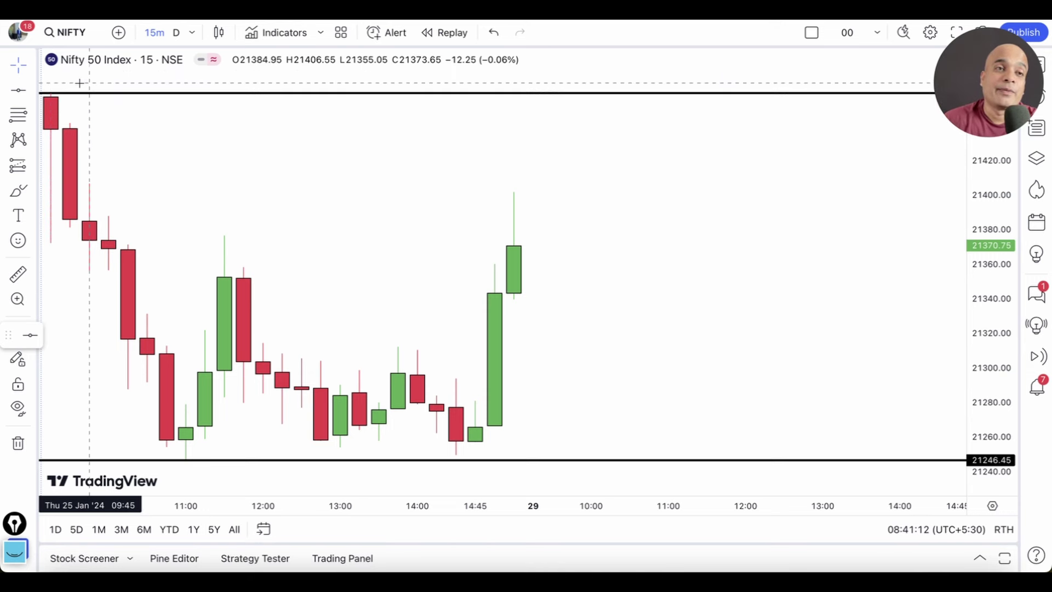
{"action": "mouse_move", "coordinate": [22, 491]}
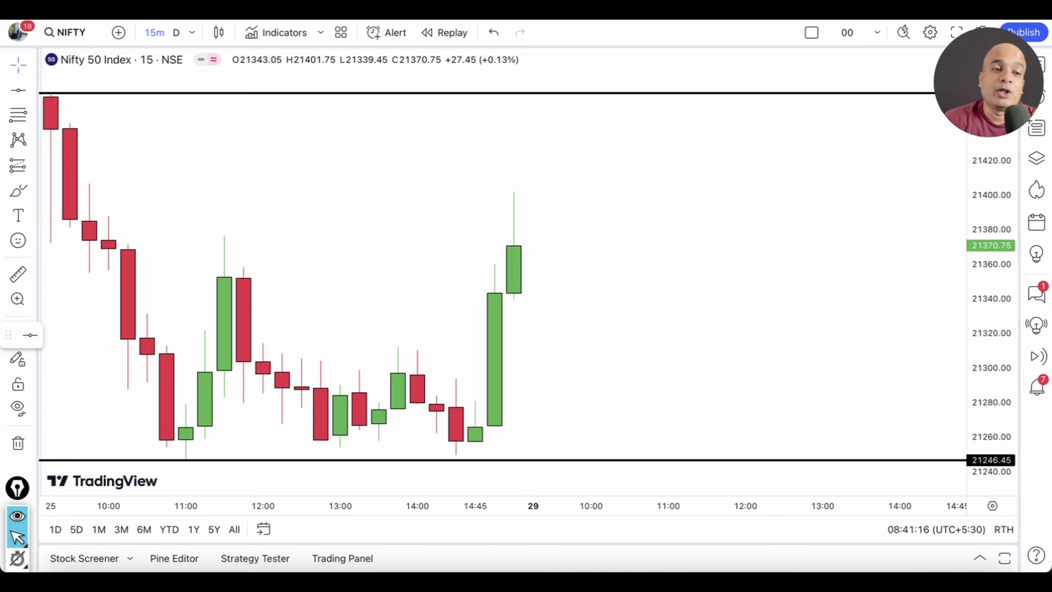
{"action": "left_click", "coordinate": [18, 538]}
{"action": "mouse_move", "coordinate": [70, 87]}
{"action": "left_mouse_down"}
{"action": "mouse_move", "coordinate": [41, 103]}
{"action": "mouse_move", "coordinate": [68, 112]}
{"action": "mouse_move", "coordinate": [77, 101]}
{"action": "mouse_move", "coordinate": [66, 92]}
{"action": "left_mouse_up"}
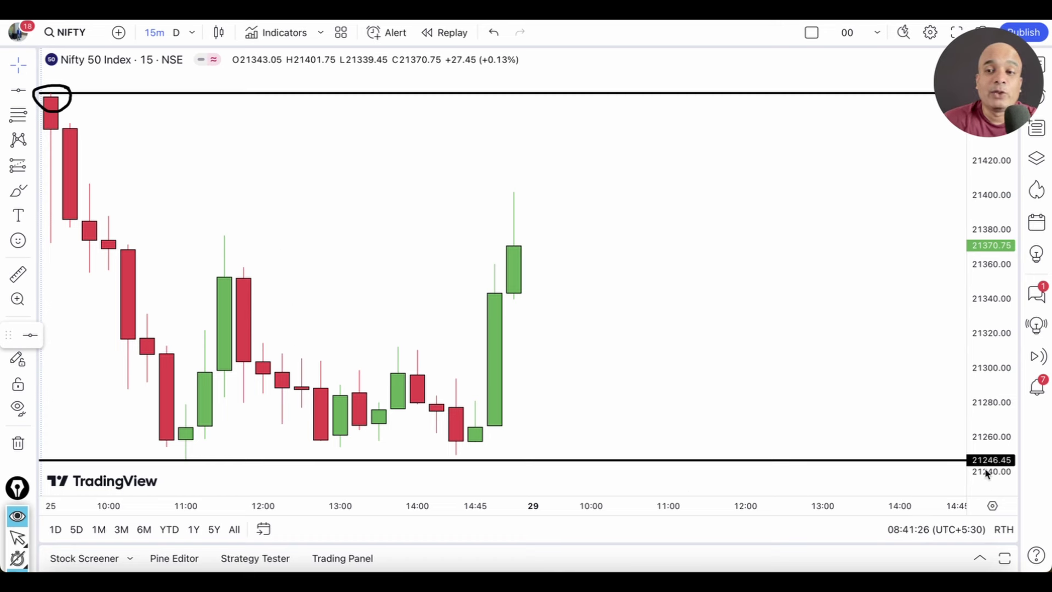
{"action": "mouse_move", "coordinate": [211, 454]}
{"action": "left_mouse_down"}
{"action": "mouse_move", "coordinate": [172, 462]}
{"action": "mouse_move", "coordinate": [207, 474]}
{"action": "mouse_move", "coordinate": [204, 453]}
{"action": "left_mouse_up"}
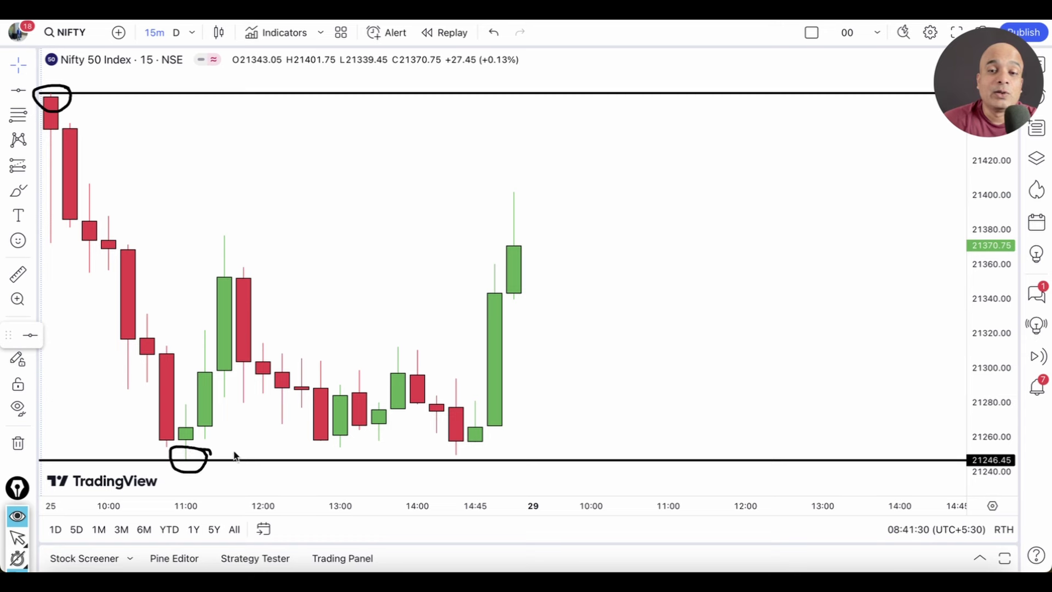
- Sketch two short strokes near the price axis, a freehand swing curve, and outward arrows from the circled high and low
{"action": "left_click_drag", "start_coordinate": [964, 483], "coordinate": [879, 494]}
{"action": "left_click_drag", "start_coordinate": [963, 377], "coordinate": [842, 380]}
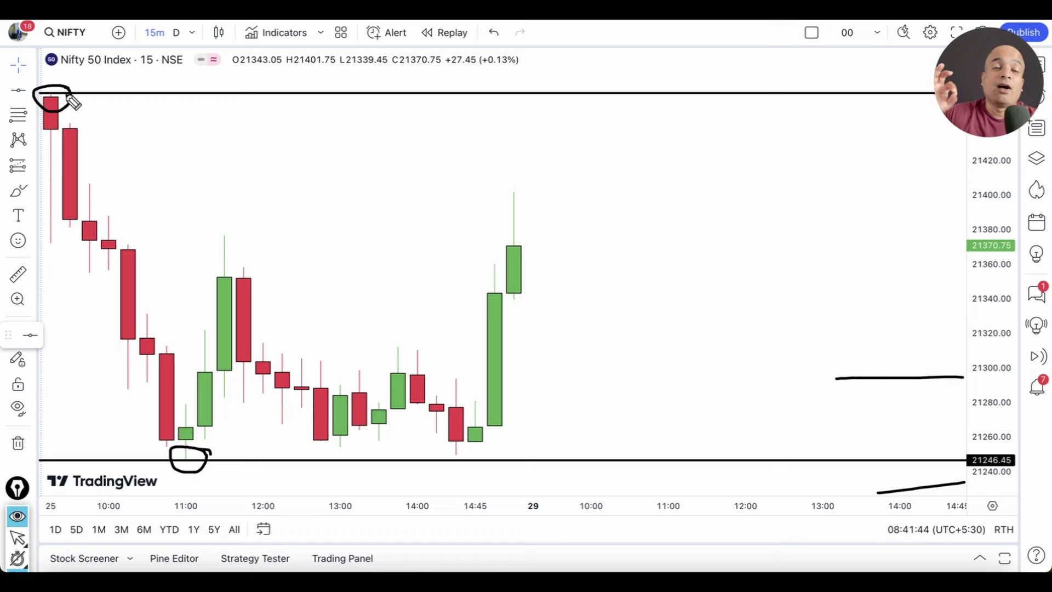
{"action": "mouse_move", "coordinate": [76, 91]}
{"action": "left_mouse_down"}
{"action": "mouse_move", "coordinate": [92, 67]}
{"action": "mouse_move", "coordinate": [102, 76]}
{"action": "left_mouse_up"}
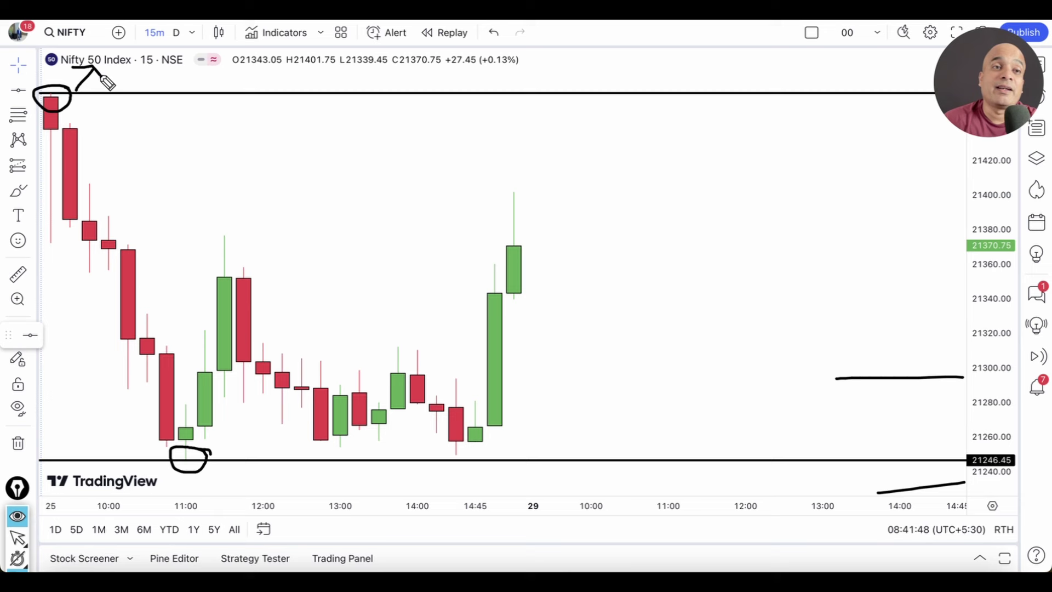
{"action": "mouse_move", "coordinate": [190, 117]}
{"action": "left_mouse_down"}
{"action": "mouse_move", "coordinate": [159, 390]}
{"action": "mouse_move", "coordinate": [329, 175]}
{"action": "mouse_move", "coordinate": [395, 385]}
{"action": "left_mouse_up"}
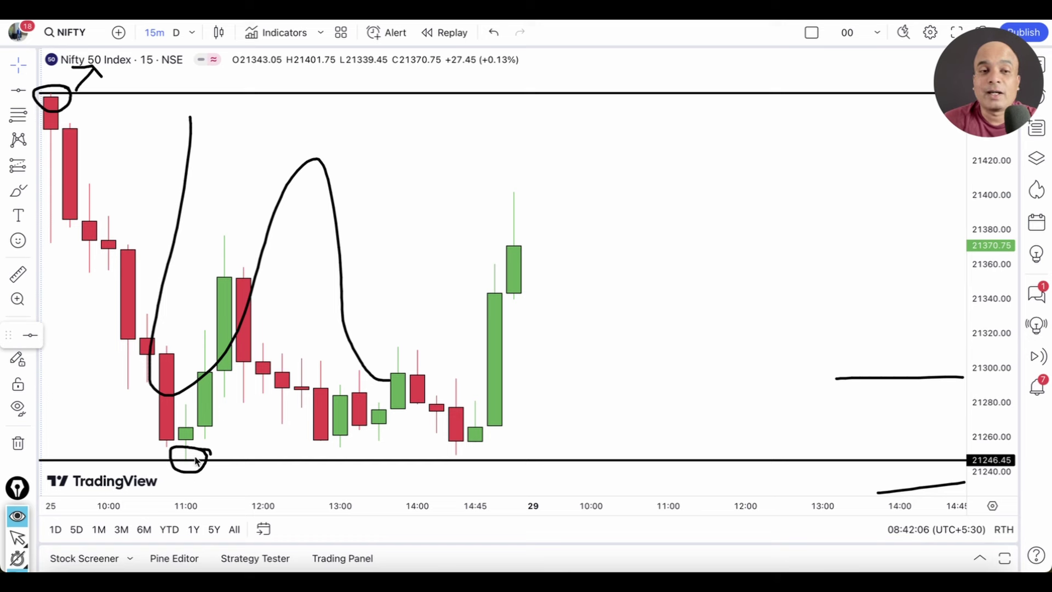
{"action": "mouse_move", "coordinate": [213, 465]}
{"action": "left_mouse_down"}
{"action": "mouse_move", "coordinate": [219, 493]}
{"action": "mouse_move", "coordinate": [206, 484]}
{"action": "mouse_move", "coordinate": [221, 496]}
{"action": "mouse_move", "coordinate": [227, 483]}
{"action": "left_mouse_up"}
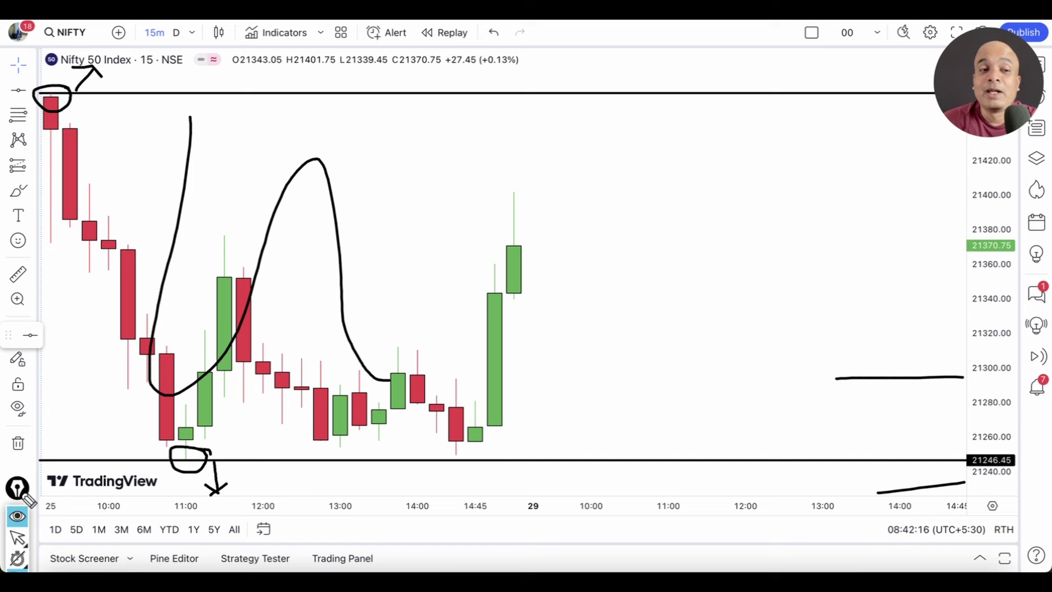
- Clear all pen annotations from the chart and return to the pointer
{"action": "left_click", "coordinate": [17, 559]}
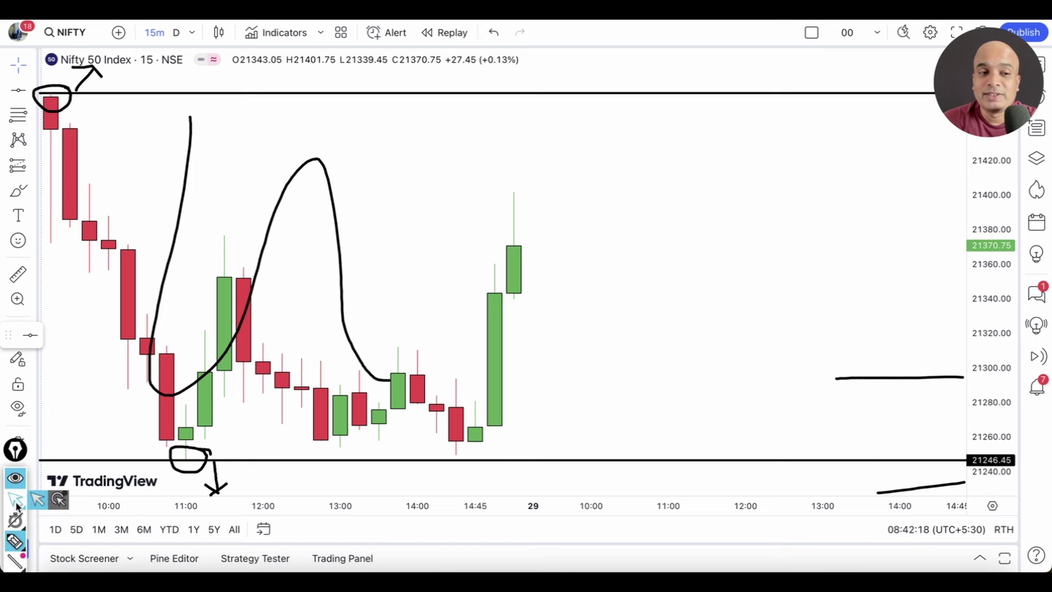
{"action": "left_click", "coordinate": [18, 558]}
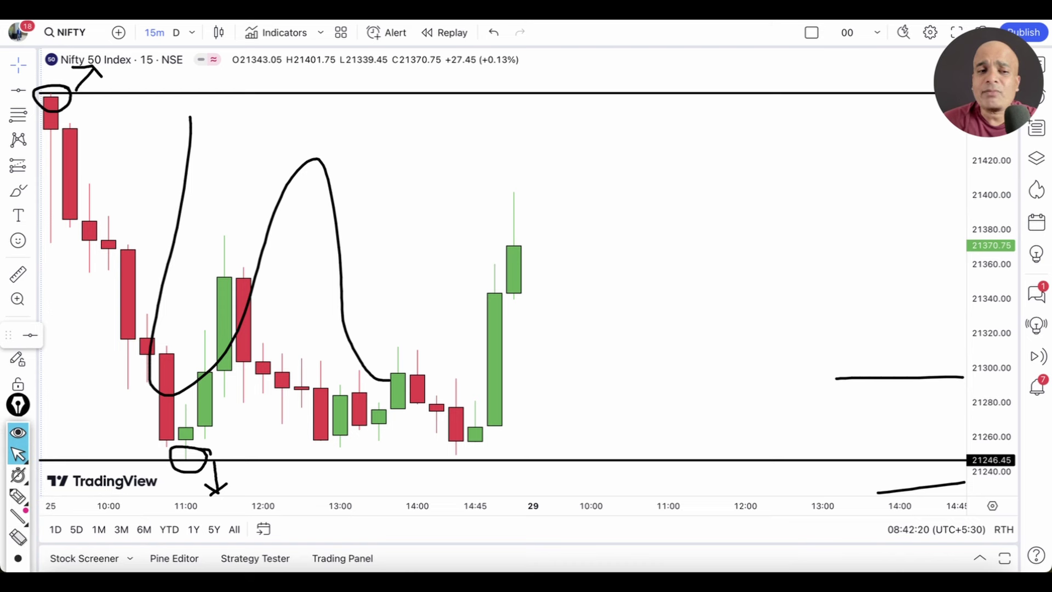
{"action": "key", "text": "Escape"}
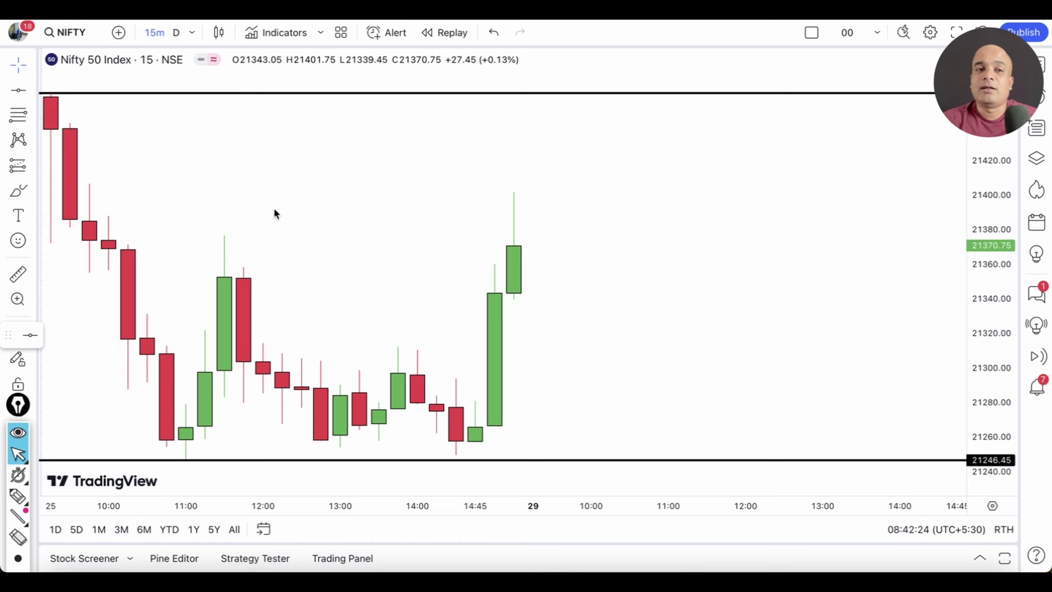
- Pen an arrow at the last candle's close and trace along both horizontal lines from the day's high and low
{"action": "left_click", "coordinate": [18, 496]}
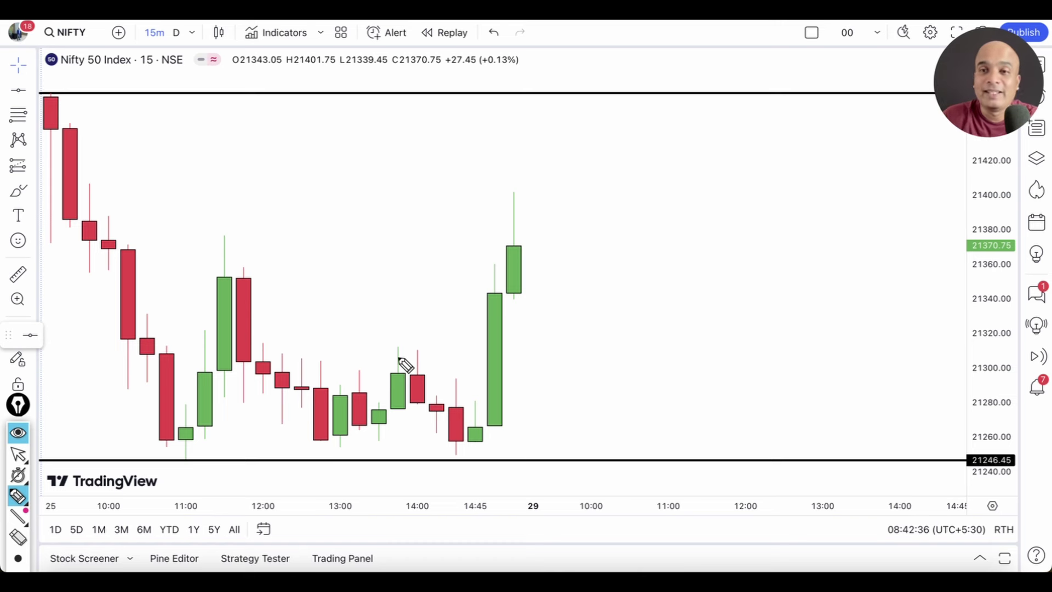
{"action": "mouse_move", "coordinate": [486, 248]}
{"action": "left_mouse_down"}
{"action": "mouse_move", "coordinate": [552, 241]}
{"action": "mouse_move", "coordinate": [547, 252]}
{"action": "left_mouse_up"}
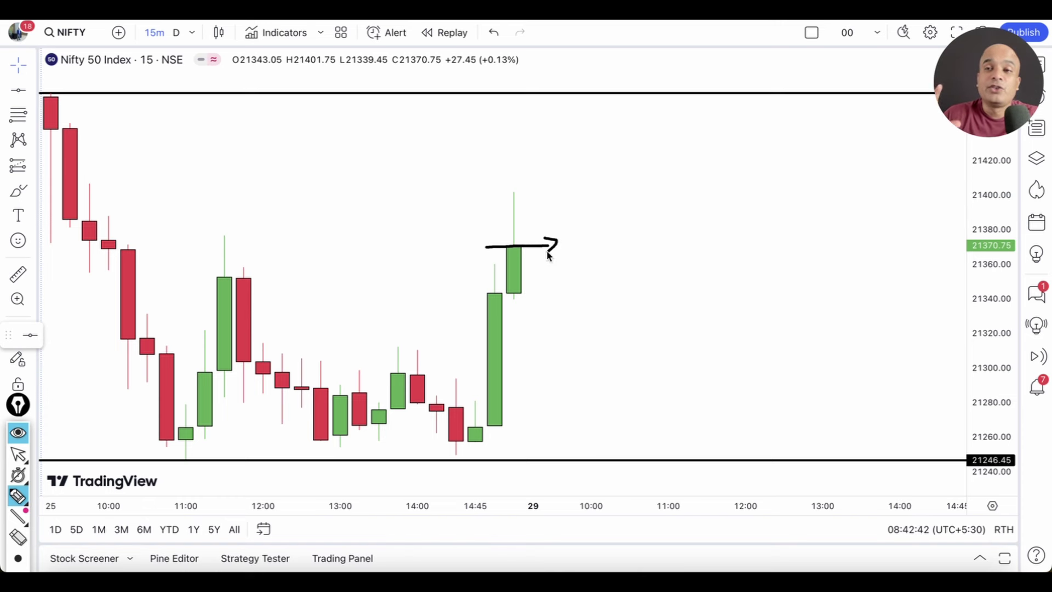
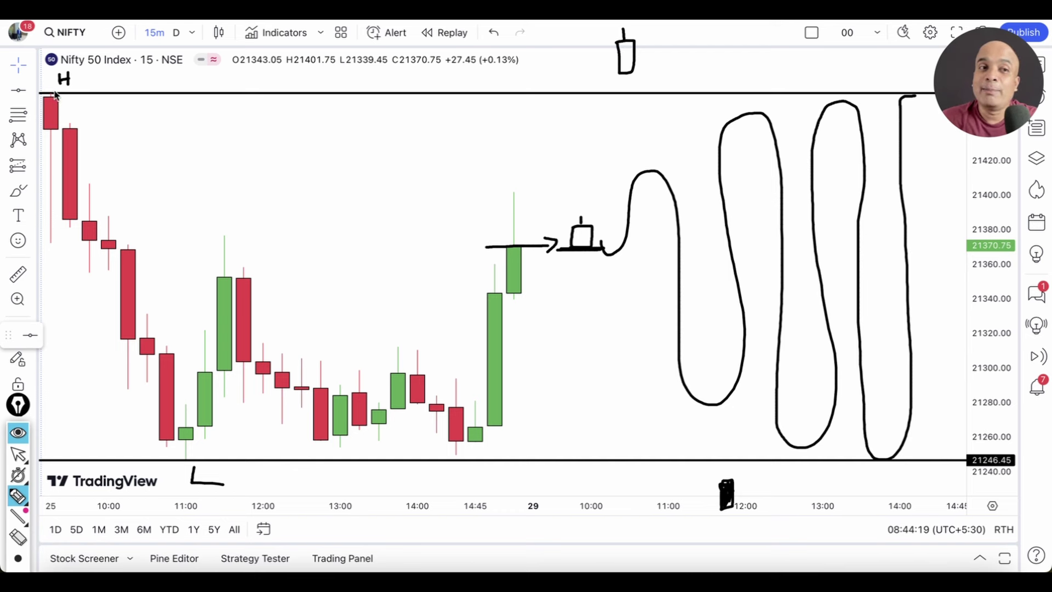
{"action": "left_click_drag", "start_coordinate": [58, 94], "coordinate": [922, 89]}
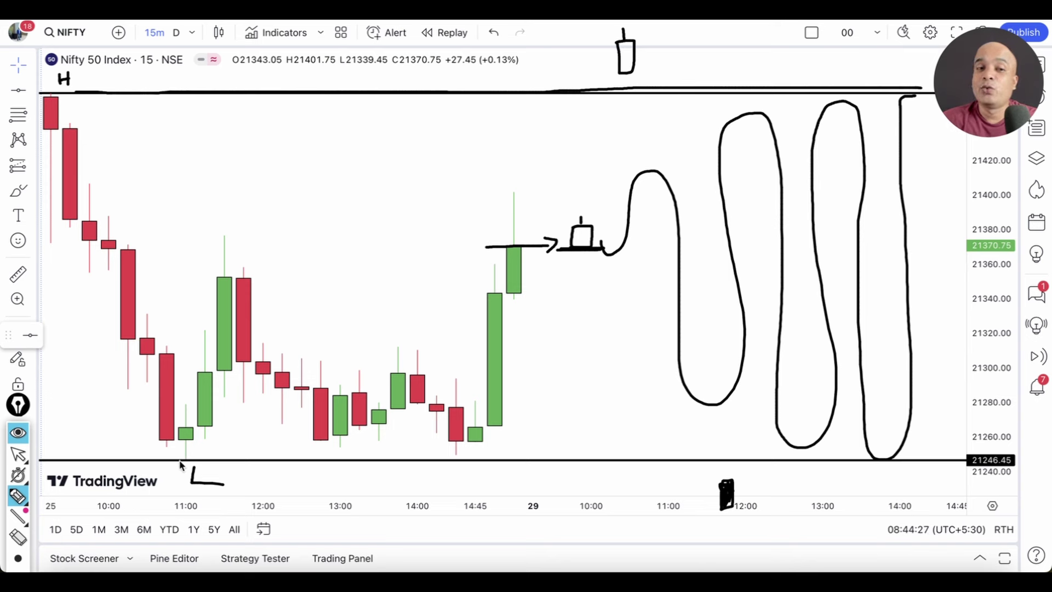
{"action": "mouse_move", "coordinate": [184, 460]}
{"action": "left_mouse_down"}
{"action": "mouse_move", "coordinate": [847, 447]}
{"action": "mouse_move", "coordinate": [978, 460]}
{"action": "left_mouse_up"}
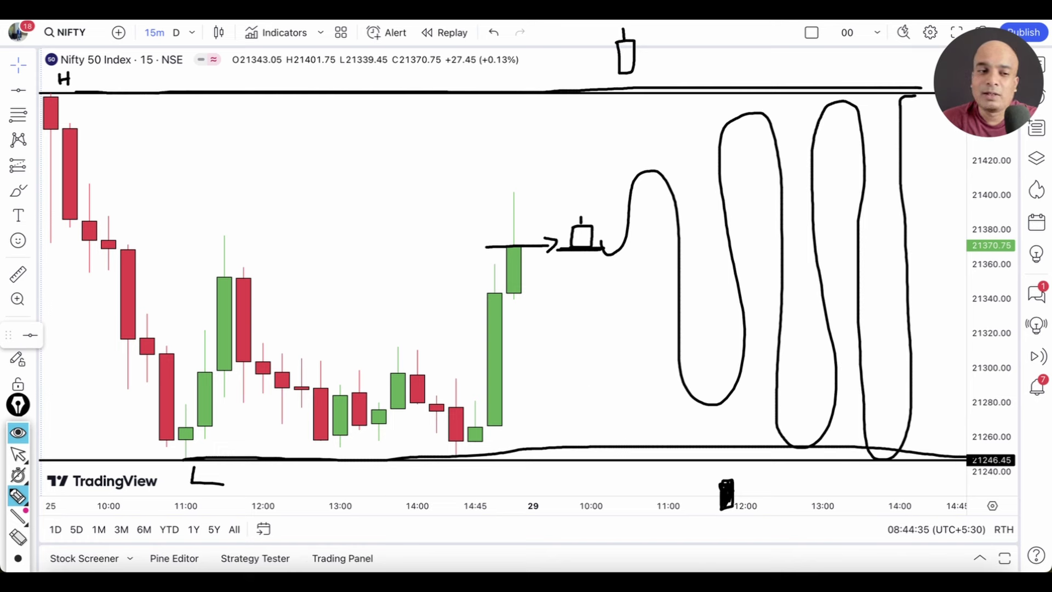
- Erase the freehand price sketch and level tracings, and switch from the pen back to the pointer
{"action": "key", "text": "Escape"}
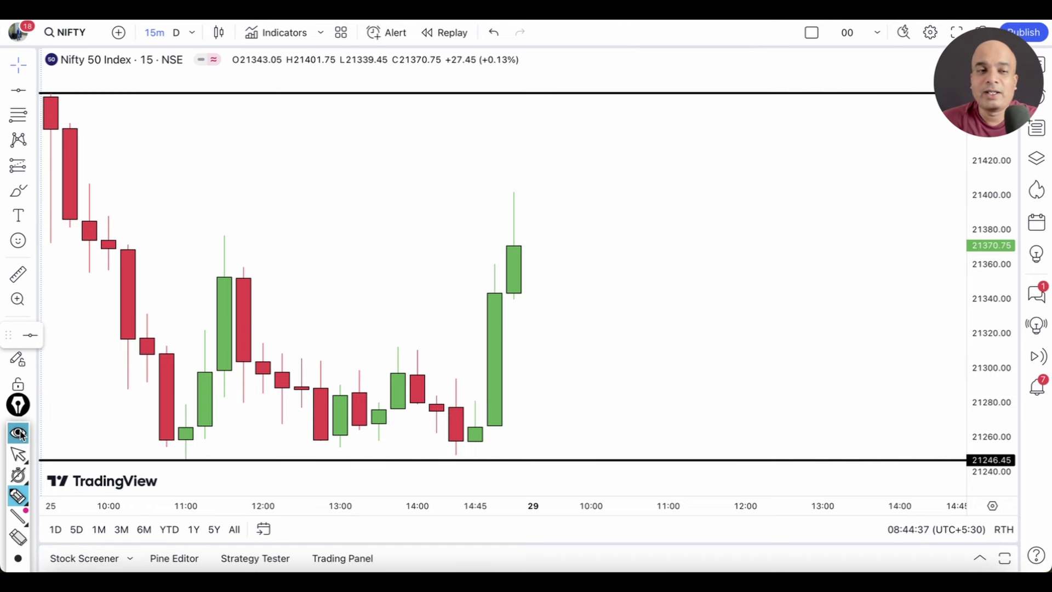
{"action": "left_click", "coordinate": [19, 454]}
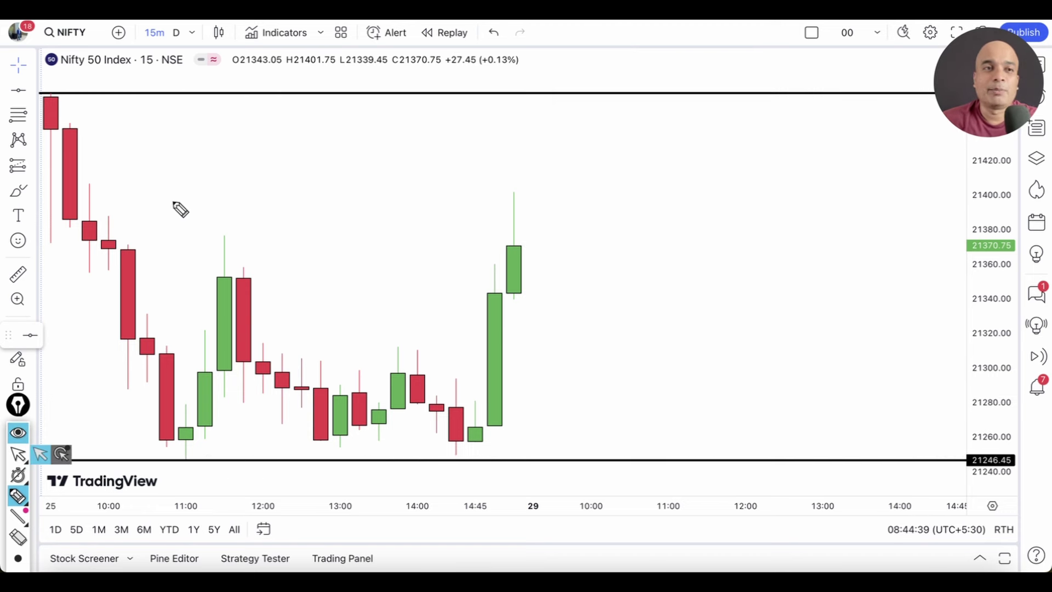
{"action": "left_click", "coordinate": [19, 455]}
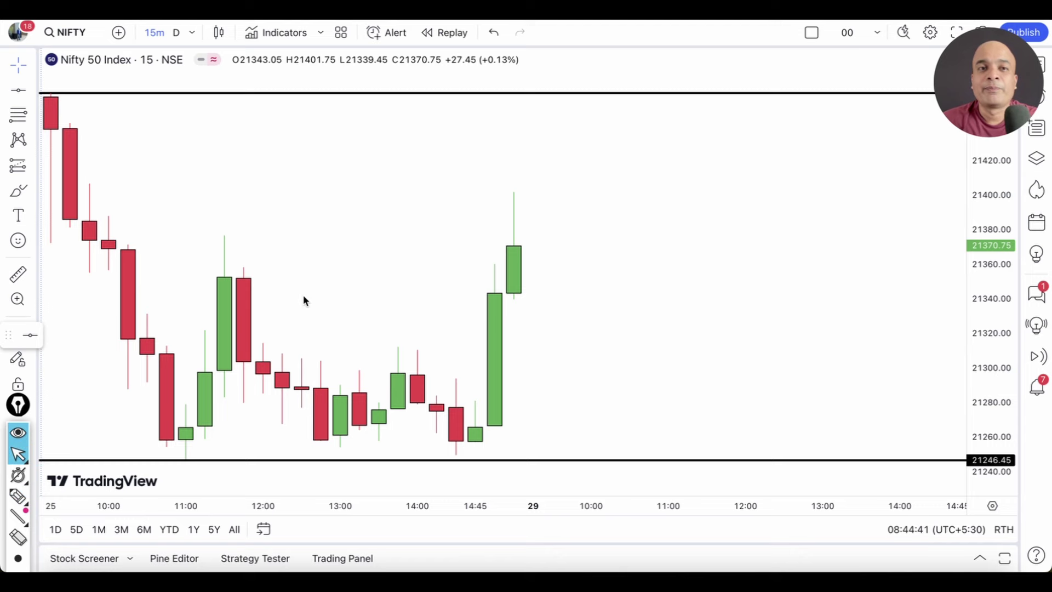
- Move the upper horizontal line to the 24 January swing high at 21482.65 and the lower one to the swing low at 21136.70
{"action": "scroll", "coordinate": [312, 297], "scroll_direction": "down", "scroll_amount": 3}
{"action": "scroll", "coordinate": [317, 294], "scroll_direction": "down", "scroll_amount": 3}
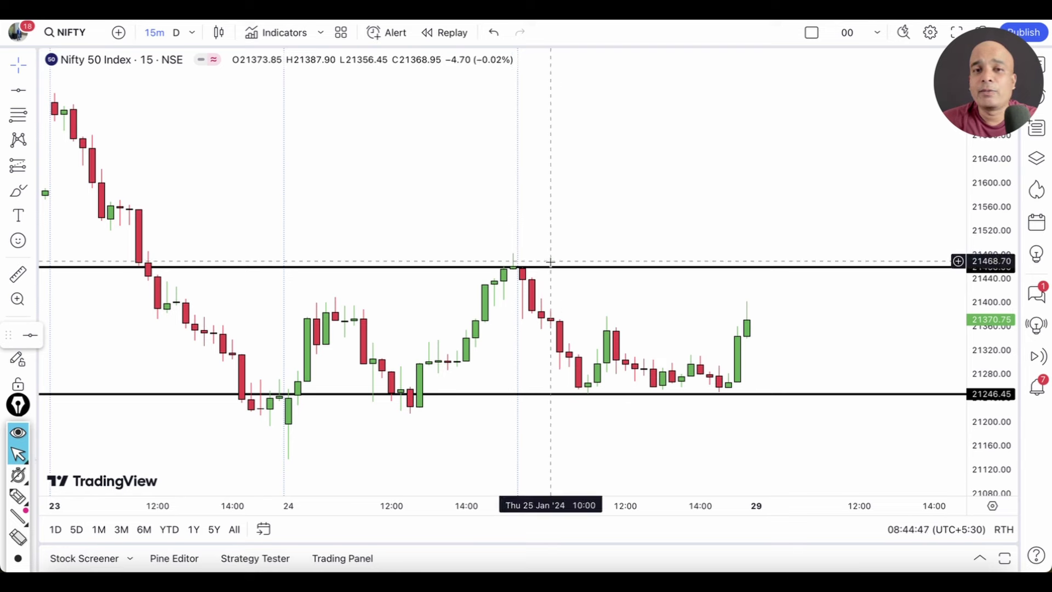
{"action": "left_click_drag", "start_coordinate": [549, 268], "coordinate": [554, 254]}
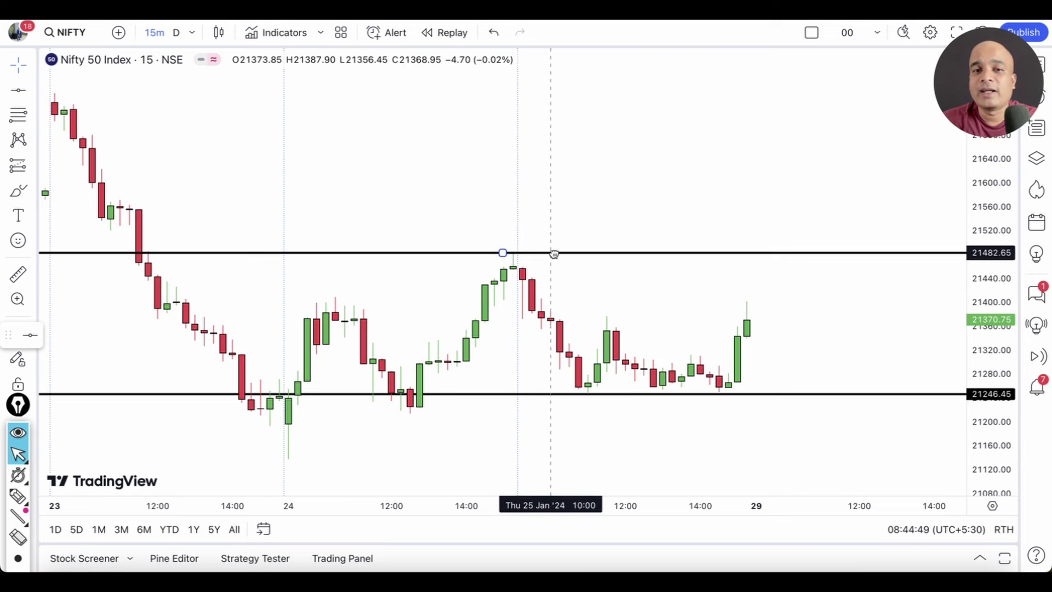
{"action": "left_click_drag", "start_coordinate": [454, 393], "coordinate": [455, 458]}
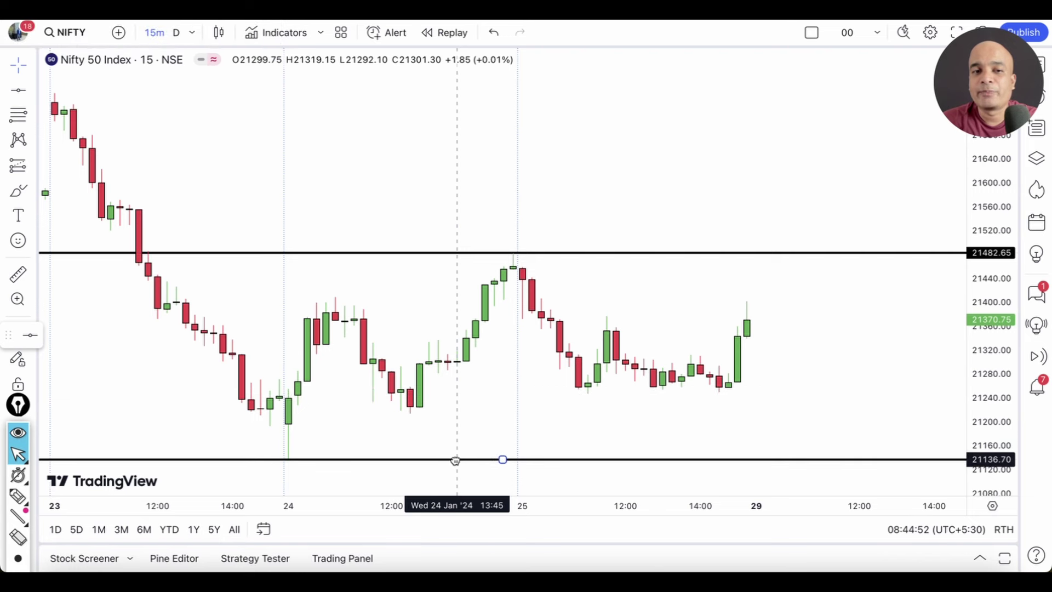
- Mark the swing high with short pen strokes and an S, and trace the 25 January price path from it
{"action": "left_click", "coordinate": [19, 496]}
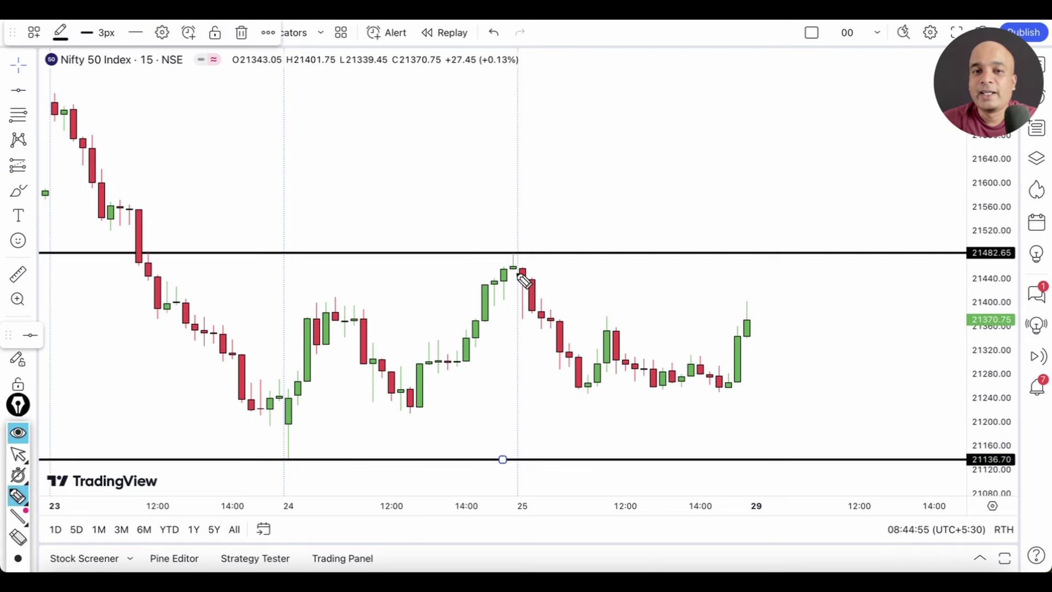
{"action": "mouse_move", "coordinate": [503, 268]}
{"action": "left_mouse_down"}
{"action": "mouse_move", "coordinate": [525, 255]}
{"action": "mouse_move", "coordinate": [490, 244]}
{"action": "mouse_move", "coordinate": [545, 269]}
{"action": "left_mouse_up"}
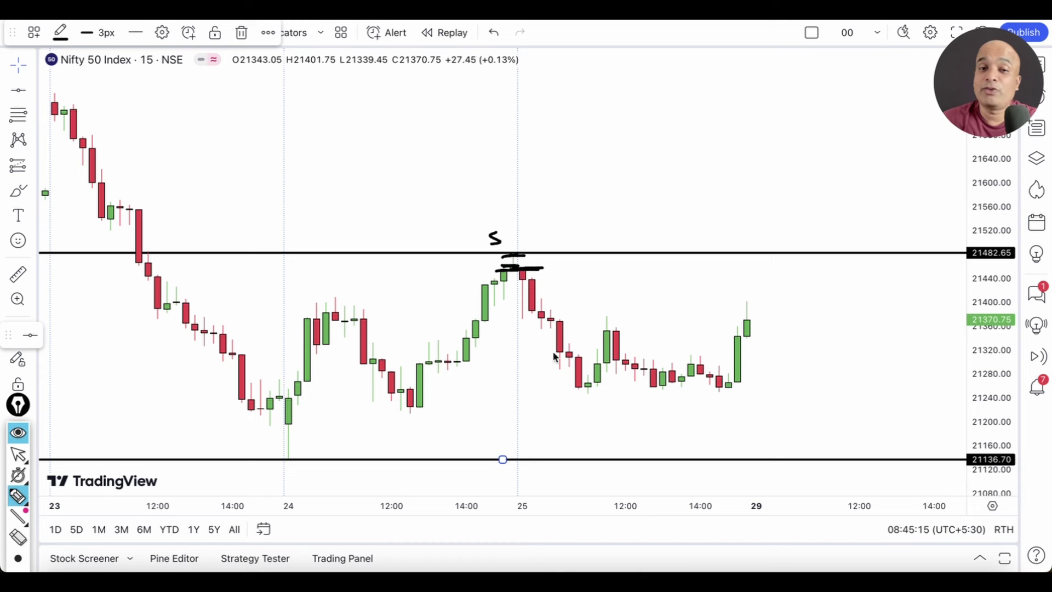
{"action": "mouse_move", "coordinate": [520, 284]}
{"action": "left_mouse_down"}
{"action": "mouse_move", "coordinate": [569, 381]}
{"action": "mouse_move", "coordinate": [625, 337]}
{"action": "mouse_move", "coordinate": [709, 372]}
{"action": "mouse_move", "coordinate": [769, 346]}
{"action": "left_mouse_up"}
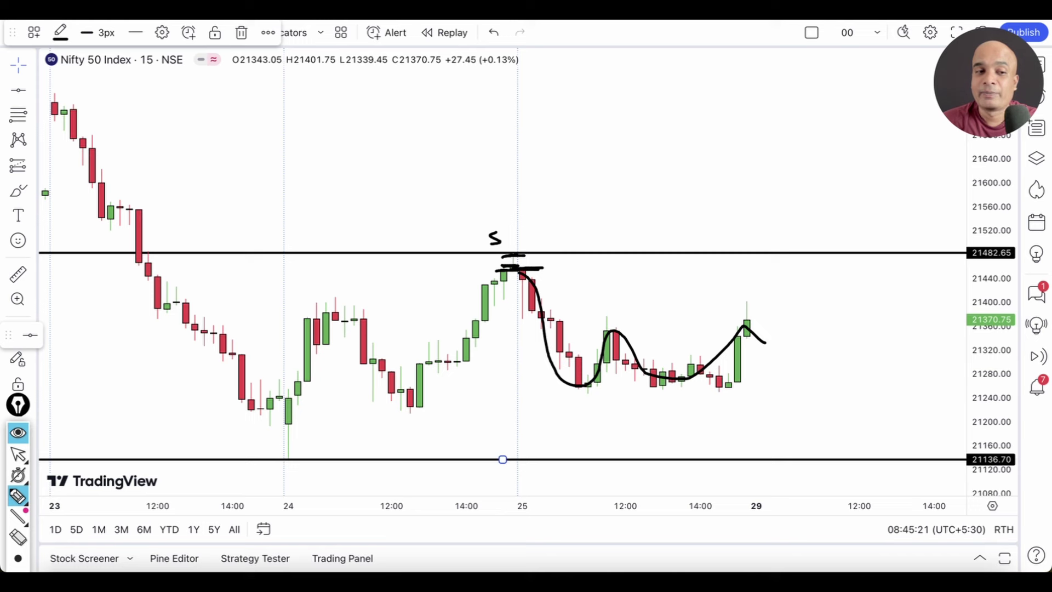
- Clear the pen marks, underline the 23 January low with an L label, and circle the lower wick of 24 January's first candle
{"action": "key", "text": "ctrl+shift+7"}
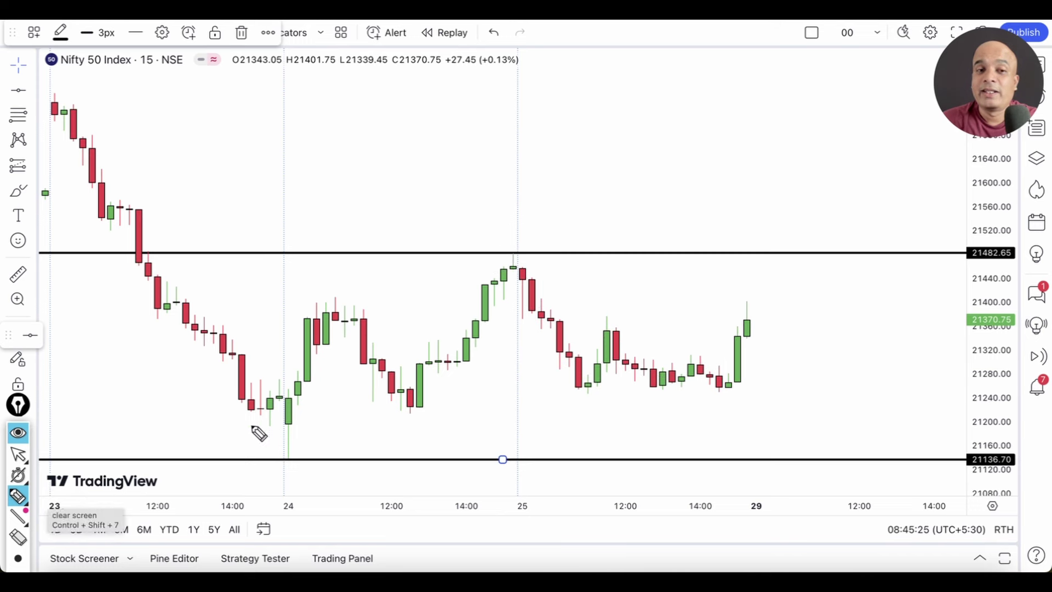
{"action": "left_click_drag", "start_coordinate": [242, 425], "coordinate": [276, 426]}
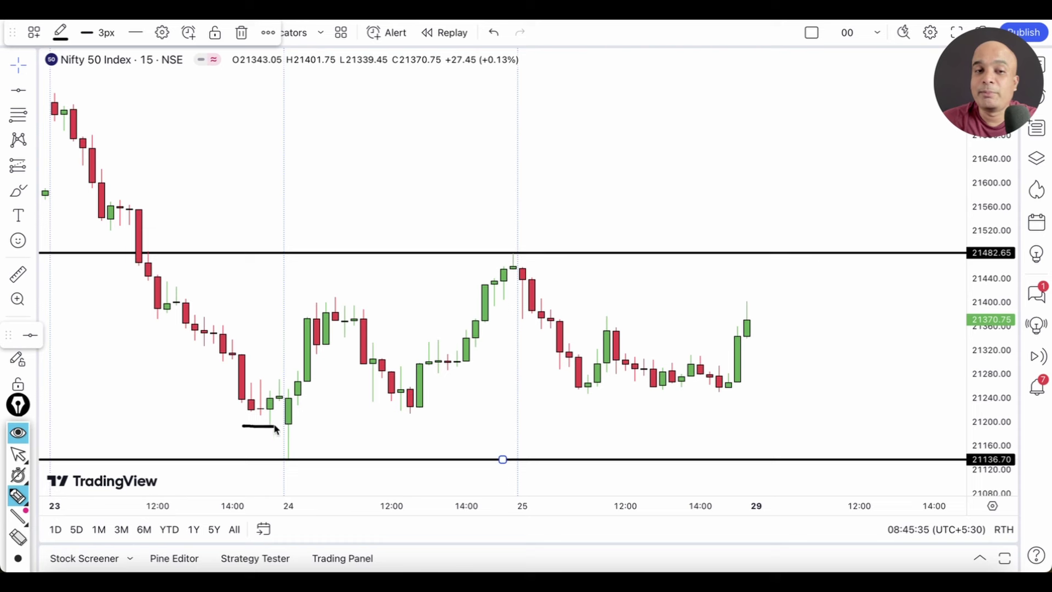
{"action": "mouse_move", "coordinate": [242, 436]}
{"action": "left_mouse_down"}
{"action": "mouse_move", "coordinate": [262, 442]}
{"action": "mouse_move", "coordinate": [283, 426]}
{"action": "mouse_move", "coordinate": [279, 458]}
{"action": "mouse_move", "coordinate": [291, 466]}
{"action": "mouse_move", "coordinate": [304, 445]}
{"action": "mouse_move", "coordinate": [291, 433]}
{"action": "left_mouse_up"}
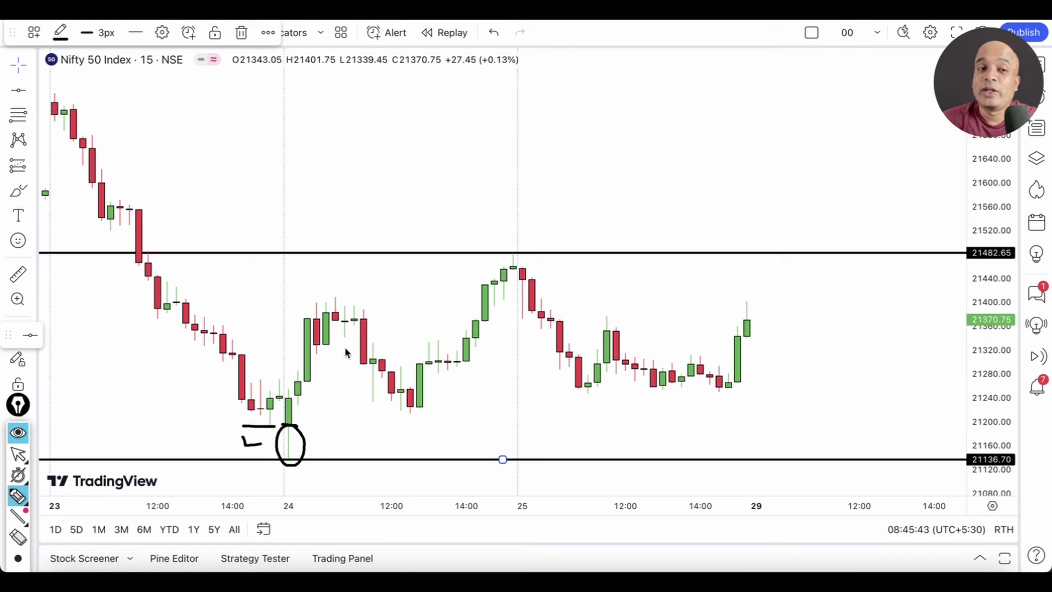
- Trace pen lines from the 23 January high and from the 24 January low, and clear all pen marks
{"action": "mouse_move", "coordinate": [54, 103]}
{"action": "left_mouse_down"}
{"action": "mouse_move", "coordinate": [331, 138]}
{"action": "mouse_move", "coordinate": [453, 140]}
{"action": "left_mouse_up"}
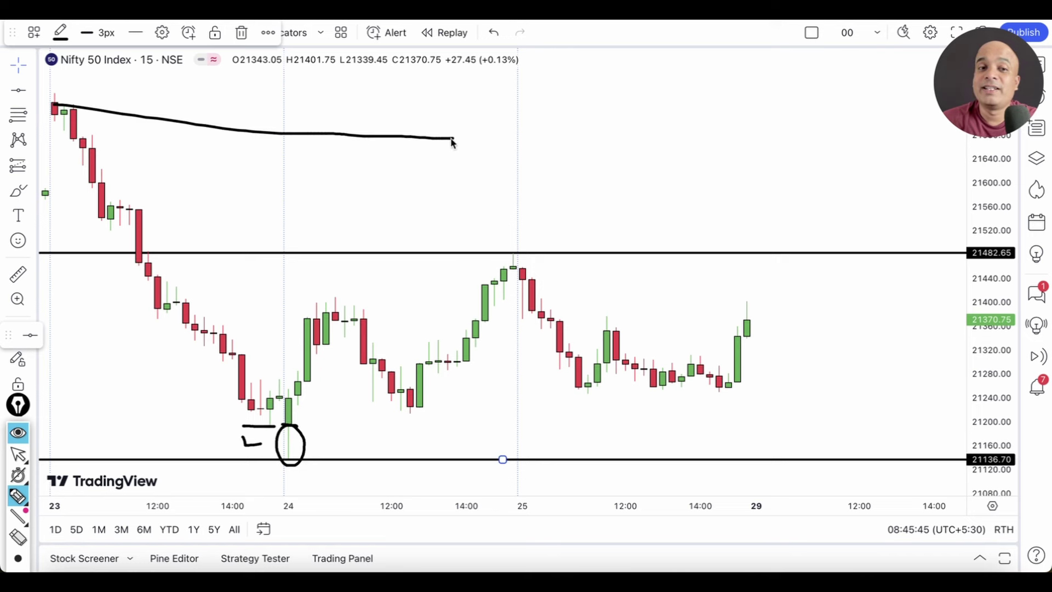
{"action": "left_click_drag", "start_coordinate": [286, 449], "coordinate": [438, 457]}
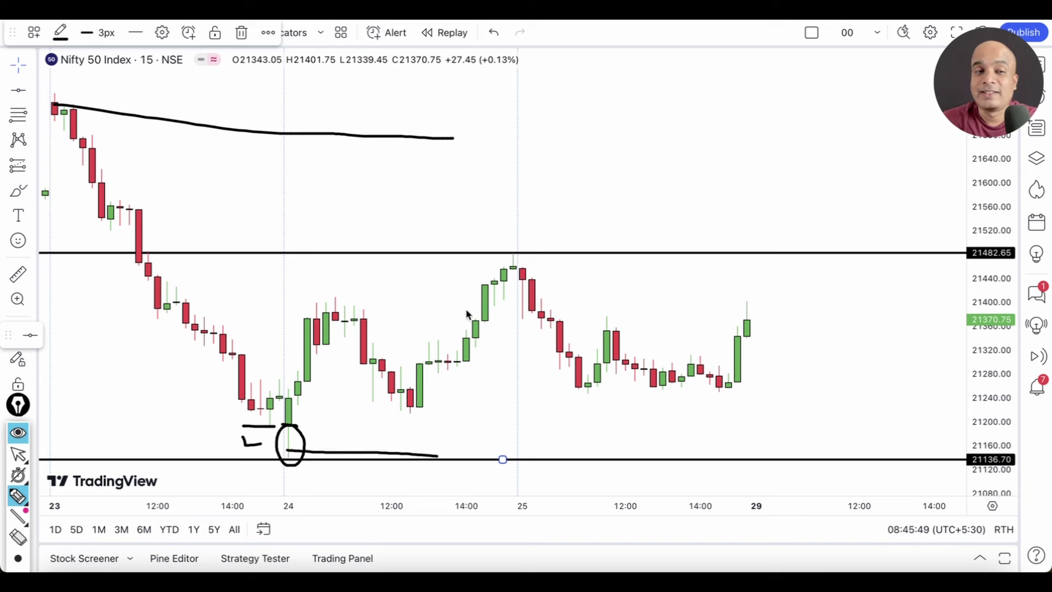
{"action": "left_click", "coordinate": [24, 514]}
{"action": "left_click", "coordinate": [18, 454]}
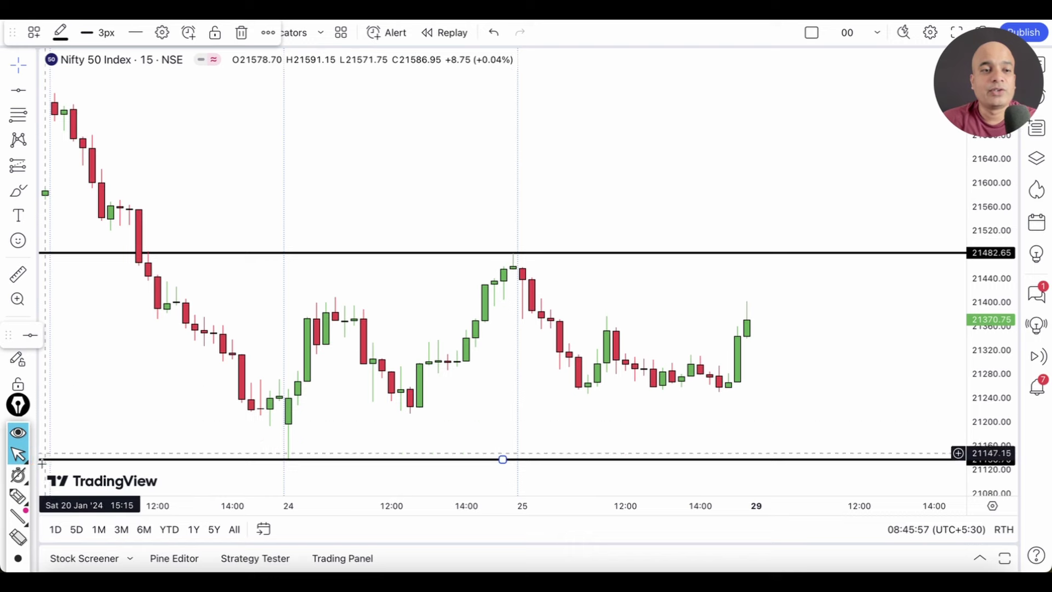
- Delete the lower horizontal line at 21136.70 and load the NSE stock chart of Infosys Ltd (INFY)
{"action": "left_click", "coordinate": [242, 33]}
{"action": "left_click", "coordinate": [78, 33]}
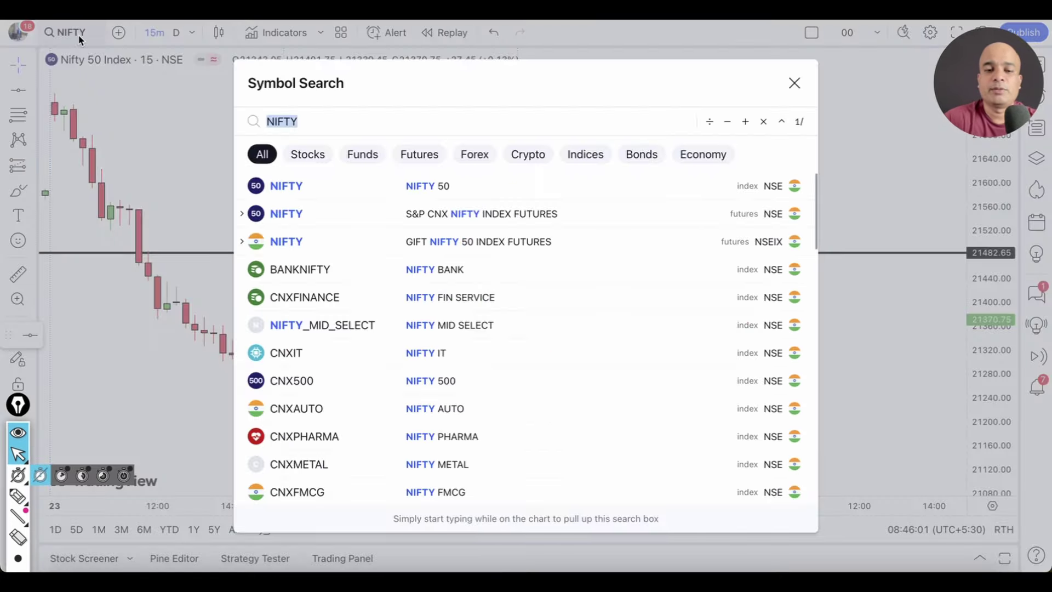
{"action": "type", "text": "INFY"}
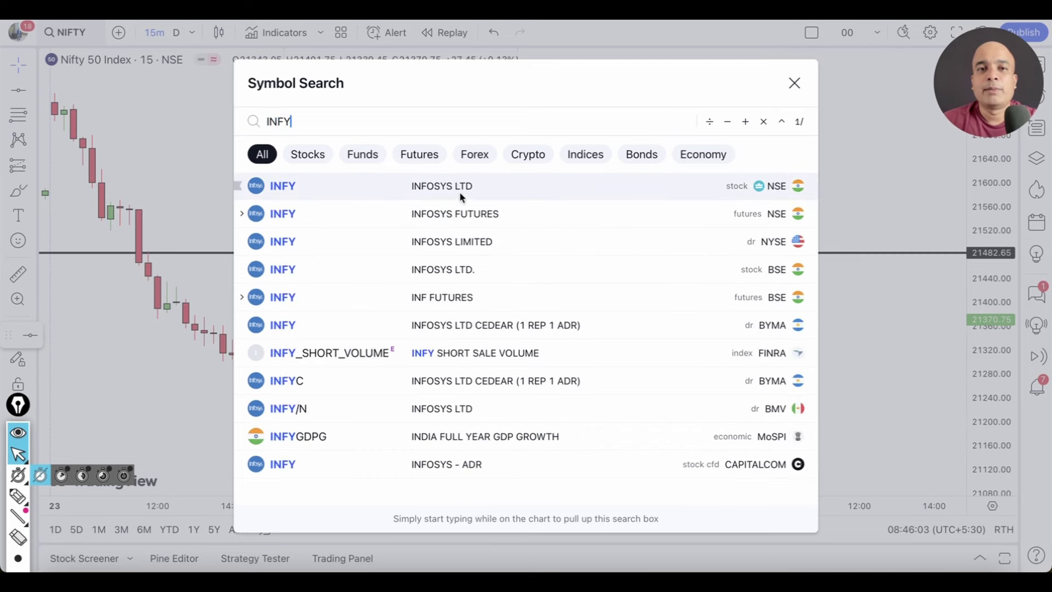
{"action": "left_click", "coordinate": [462, 189]}
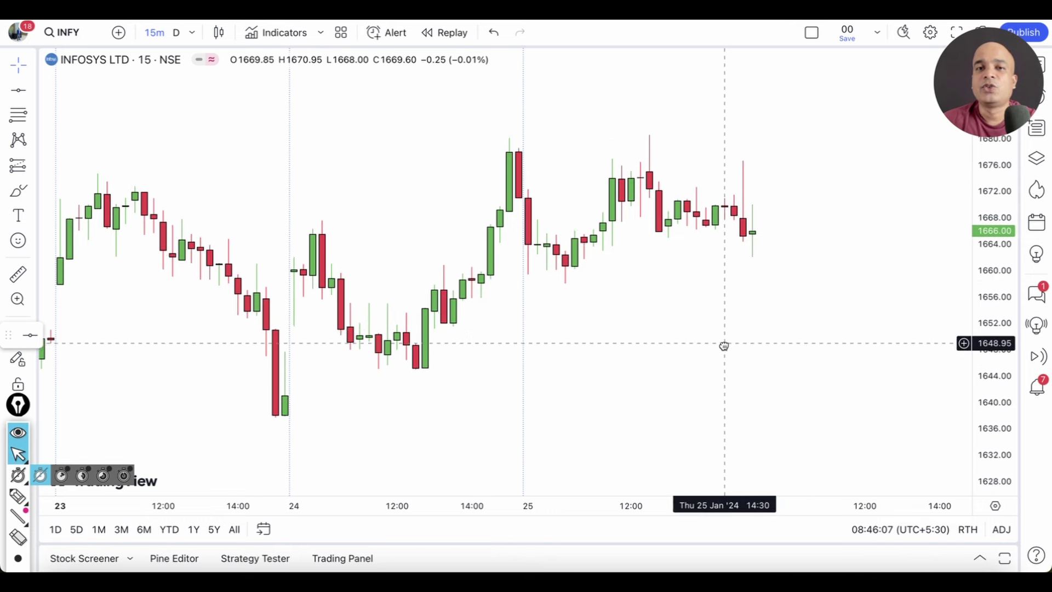
- Trace the 24 January high across to 25 January's highest wick, circle that wick, and underline the 24 January close with the pen
{"action": "scroll", "coordinate": [724, 346], "scroll_direction": "up", "scroll_amount": 4}
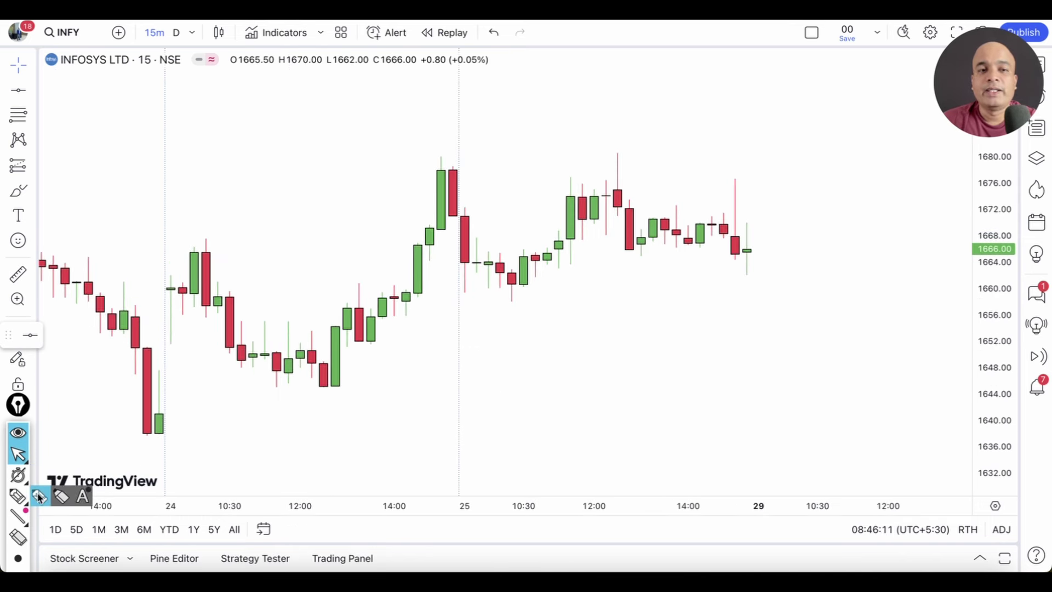
{"action": "left_click", "coordinate": [38, 496]}
{"action": "mouse_move", "coordinate": [434, 159]}
{"action": "left_mouse_down"}
{"action": "mouse_move", "coordinate": [629, 159]}
{"action": "mouse_move", "coordinate": [606, 164]}
{"action": "mouse_move", "coordinate": [630, 159]}
{"action": "mouse_move", "coordinate": [625, 149]}
{"action": "left_mouse_up"}
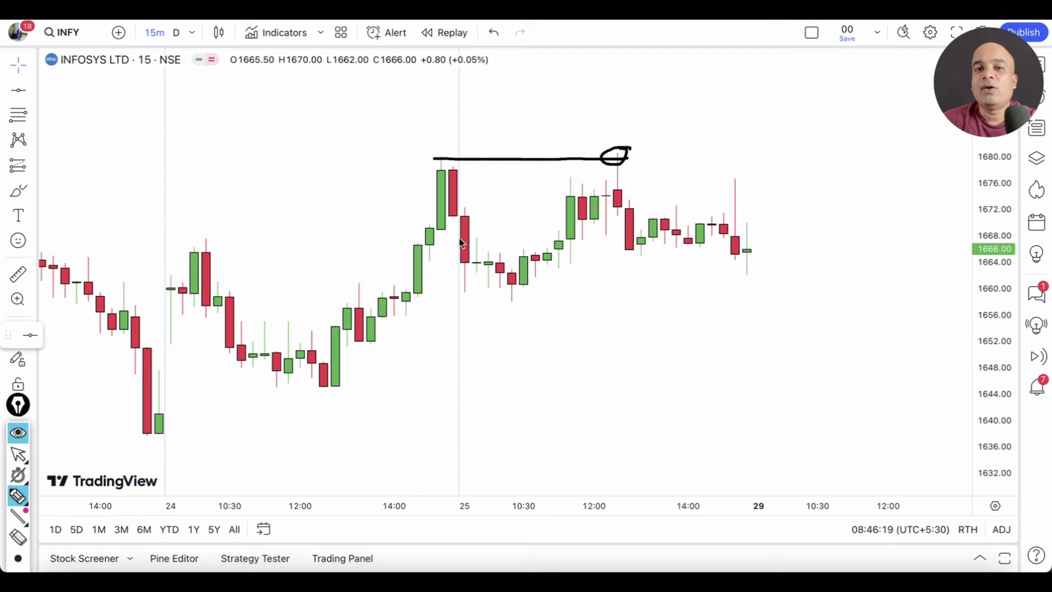
{"action": "mouse_move", "coordinate": [448, 215]}
{"action": "left_mouse_down"}
{"action": "mouse_move", "coordinate": [472, 216]}
{"action": "mouse_move", "coordinate": [453, 217]}
{"action": "left_mouse_up"}
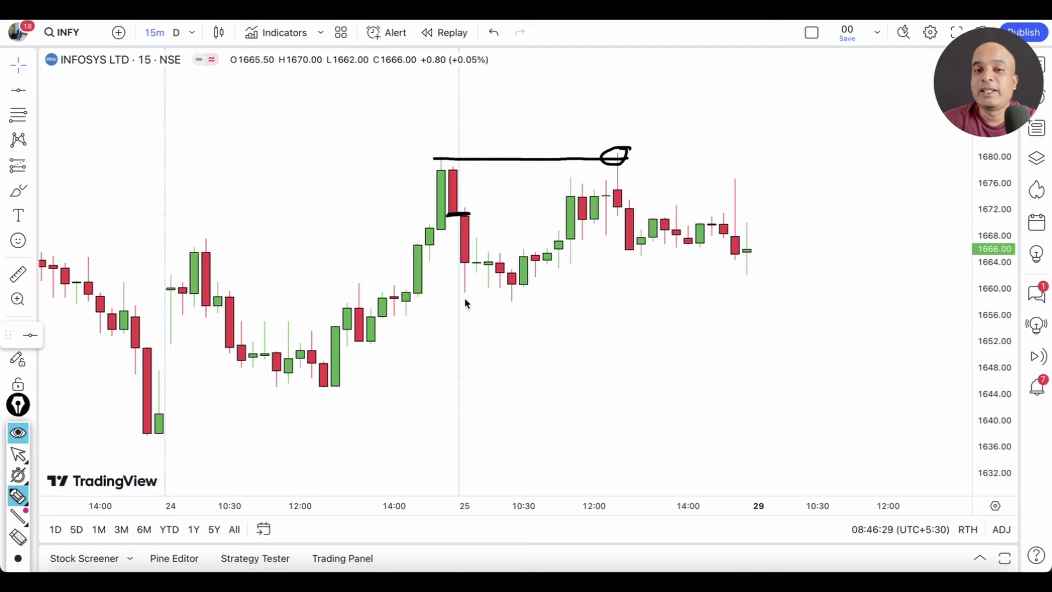
- Trace the 24 January swing low, extend the swing high line past the last candle, and label the two levels H and L
{"action": "left_click_drag", "start_coordinate": [274, 391], "coordinate": [811, 369]}
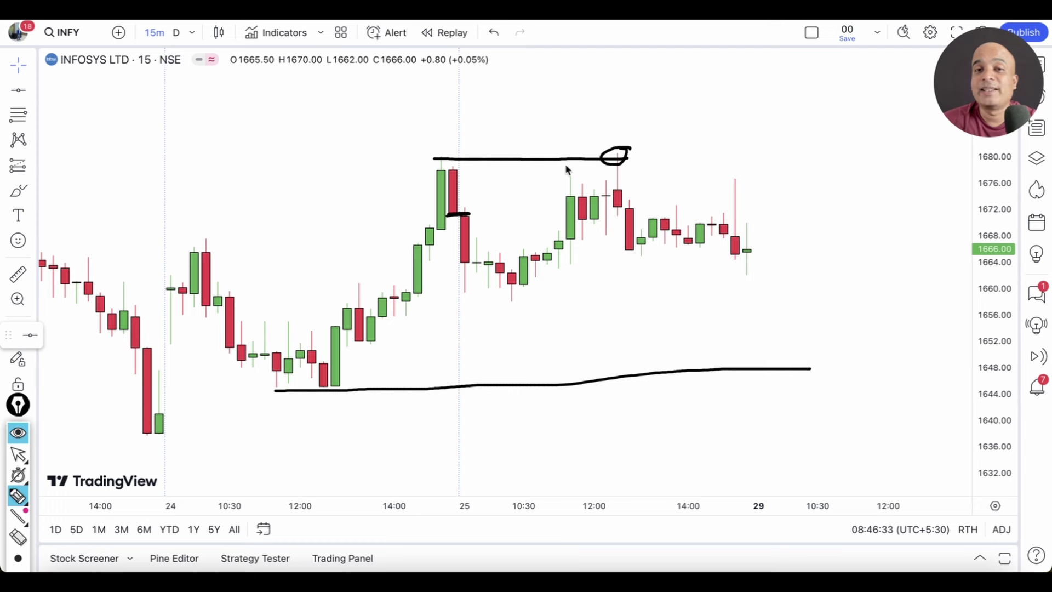
{"action": "left_click_drag", "start_coordinate": [575, 160], "coordinate": [788, 158]}
{"action": "mouse_move", "coordinate": [442, 134]}
{"action": "left_mouse_down"}
{"action": "mouse_move", "coordinate": [451, 149]}
{"action": "mouse_move", "coordinate": [452, 140]}
{"action": "left_mouse_up"}
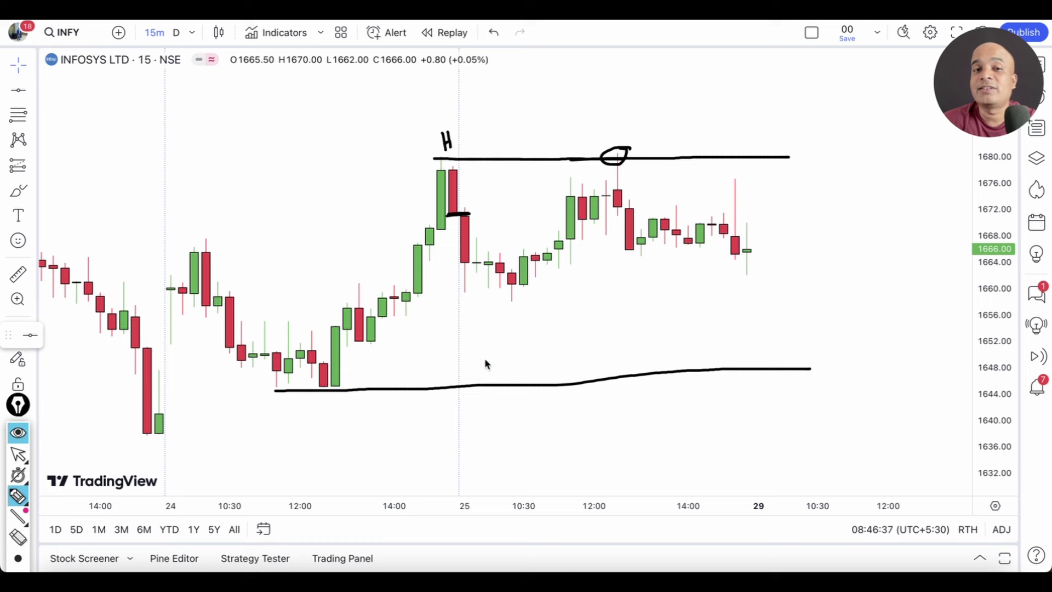
{"action": "left_click_drag", "start_coordinate": [465, 393], "coordinate": [509, 405]}
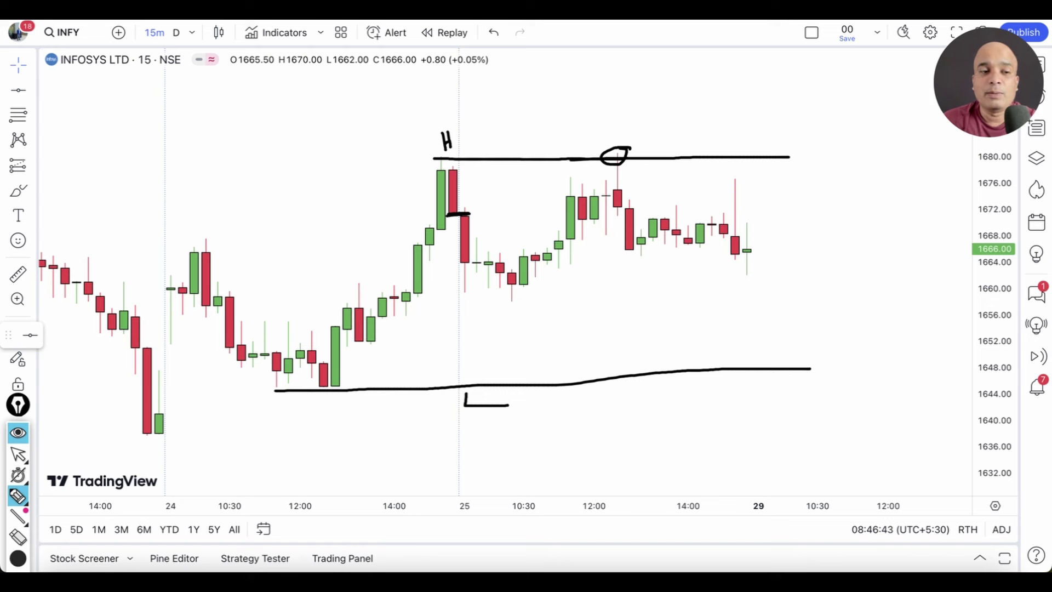
- Clear the pen marks and trace the 23 January high across to the end of the 24 January session
{"action": "key", "text": "ctrl+shift+c"}
{"action": "key", "text": "ctrl+shift+a"}
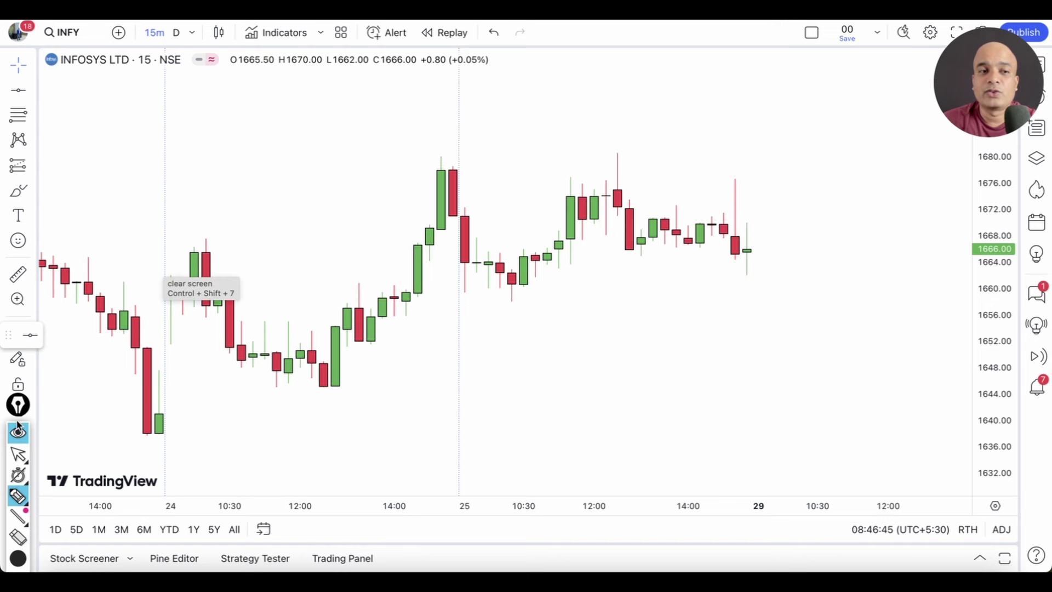
{"action": "left_click_drag", "start_coordinate": [331, 197], "coordinate": [626, 206]}
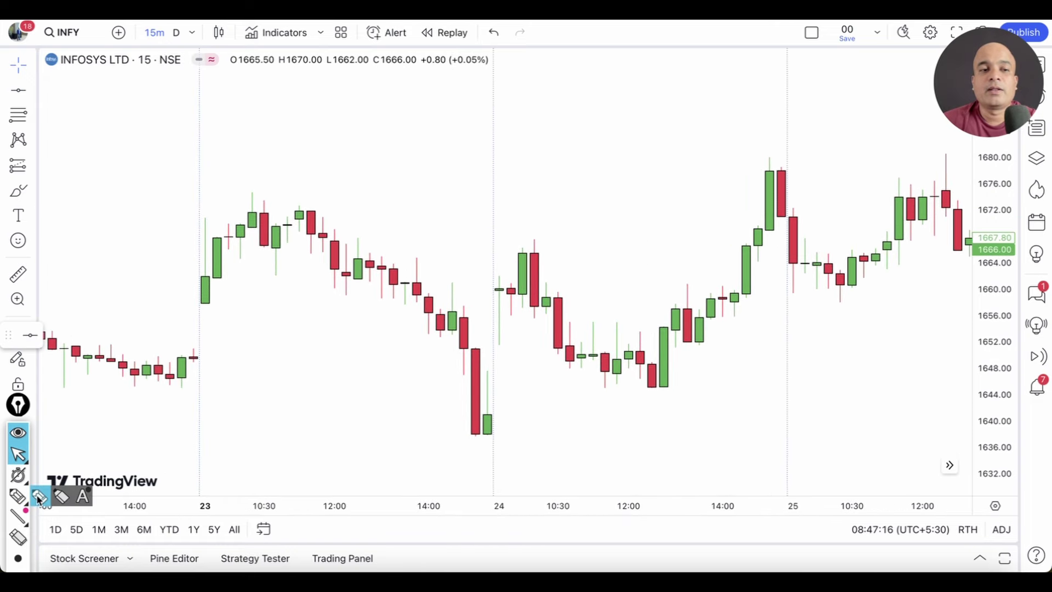
{"action": "left_click", "coordinate": [18, 496]}
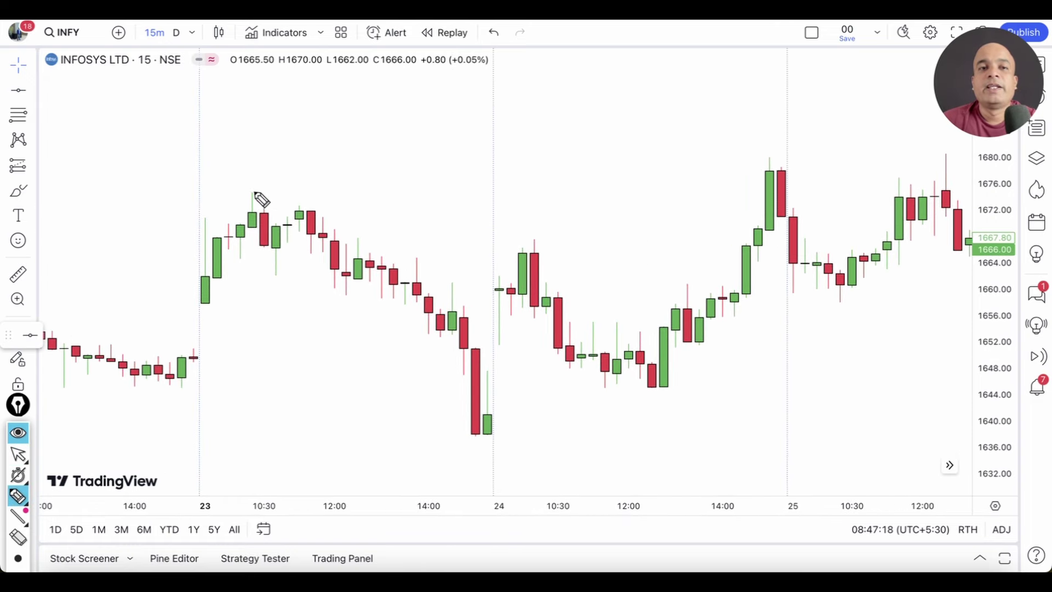
{"action": "left_click_drag", "start_coordinate": [216, 192], "coordinate": [786, 191]}
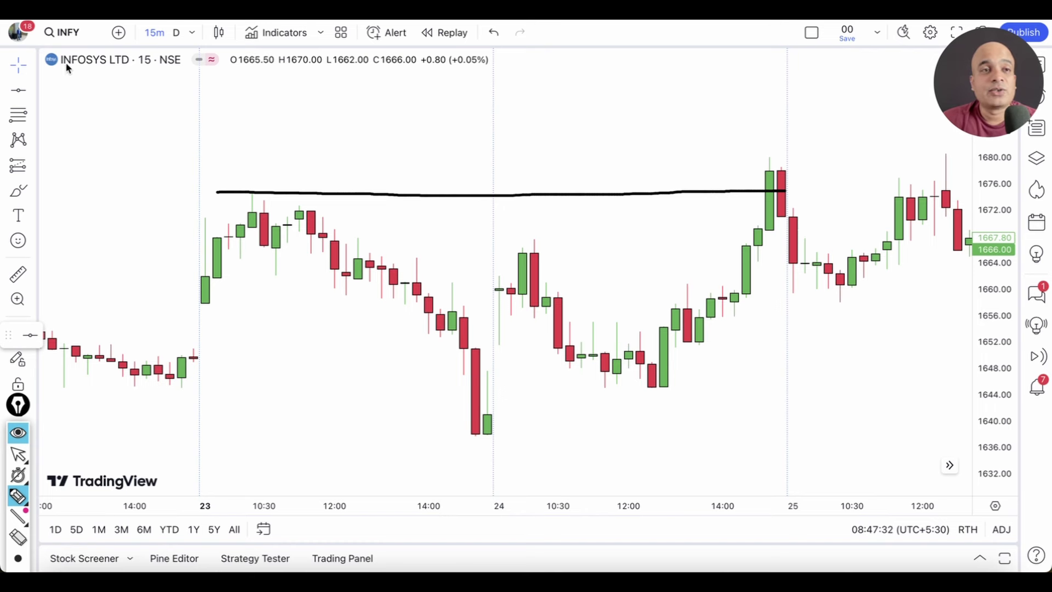
- Switch from the pen to the pointer and load the NSE stock chart of Tata Motors Ltd
{"action": "left_click", "coordinate": [18, 454]}
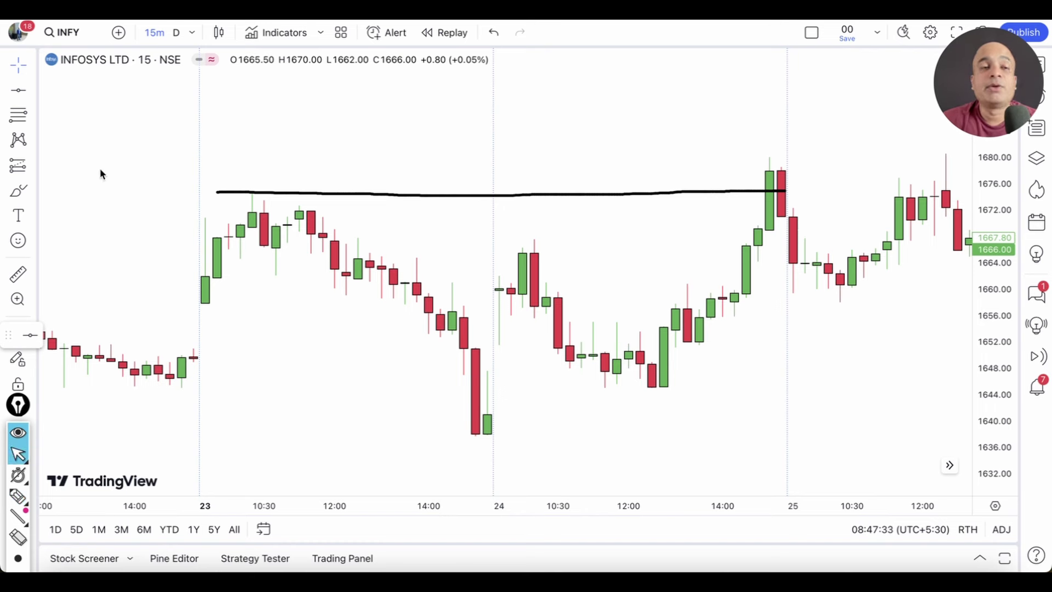
{"action": "left_click", "coordinate": [93, 34]}
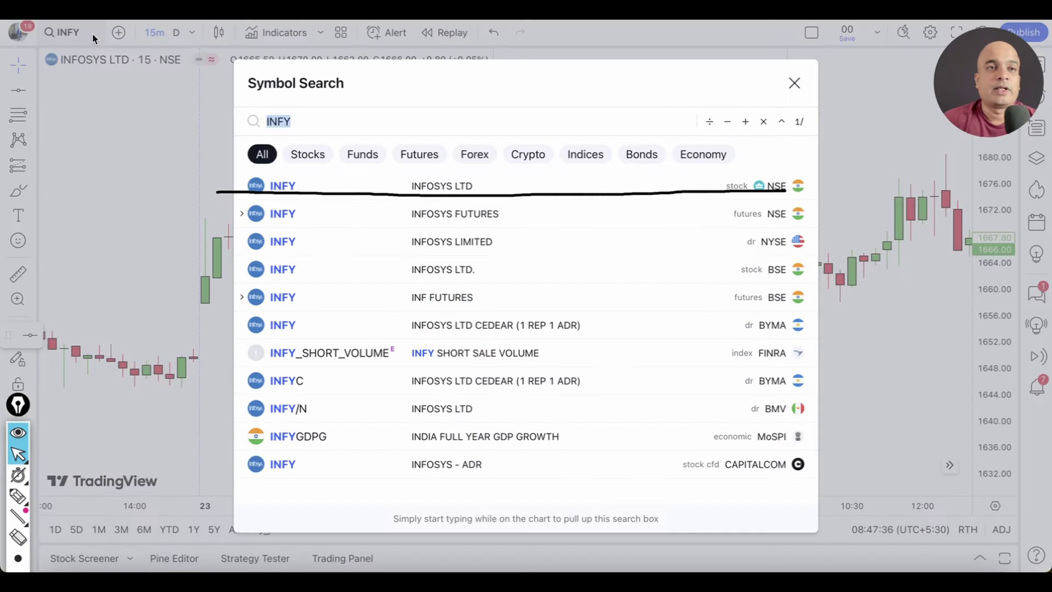
{"action": "type", "text": "TATAMO"}
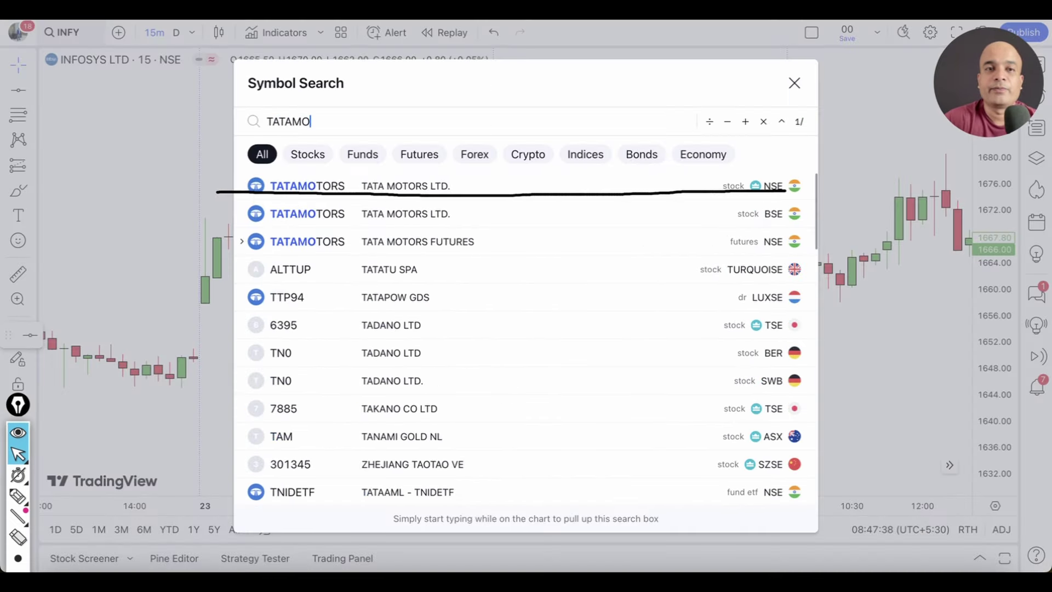
{"action": "left_click", "coordinate": [426, 189]}
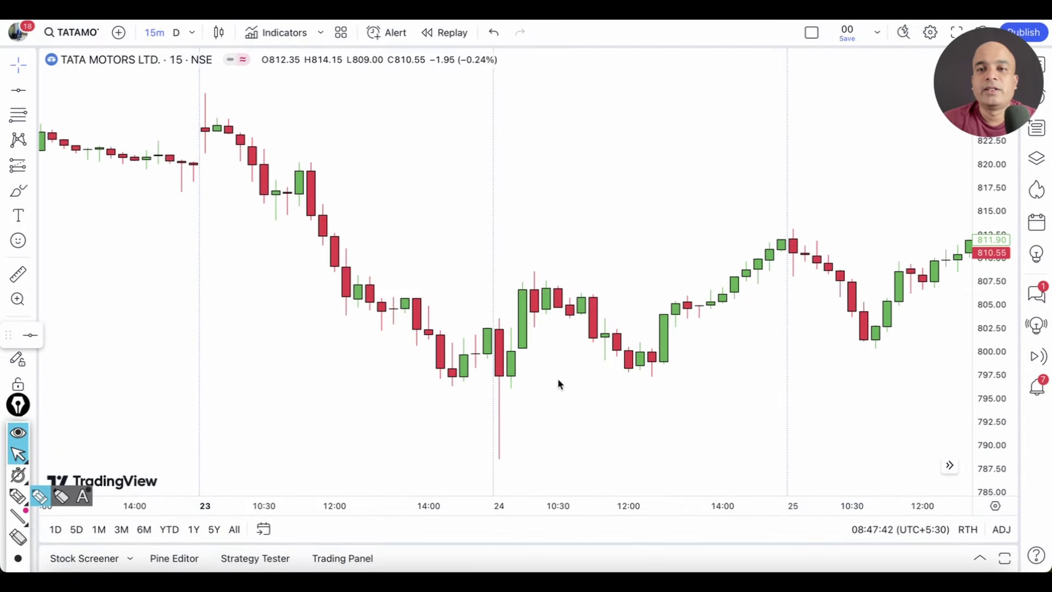
- Bring the latest candles into view, mark the 24 January close with a short pen stroke, and circle 25 January's first candle
{"action": "left_click_drag", "start_coordinate": [603, 219], "coordinate": [434, 205]}
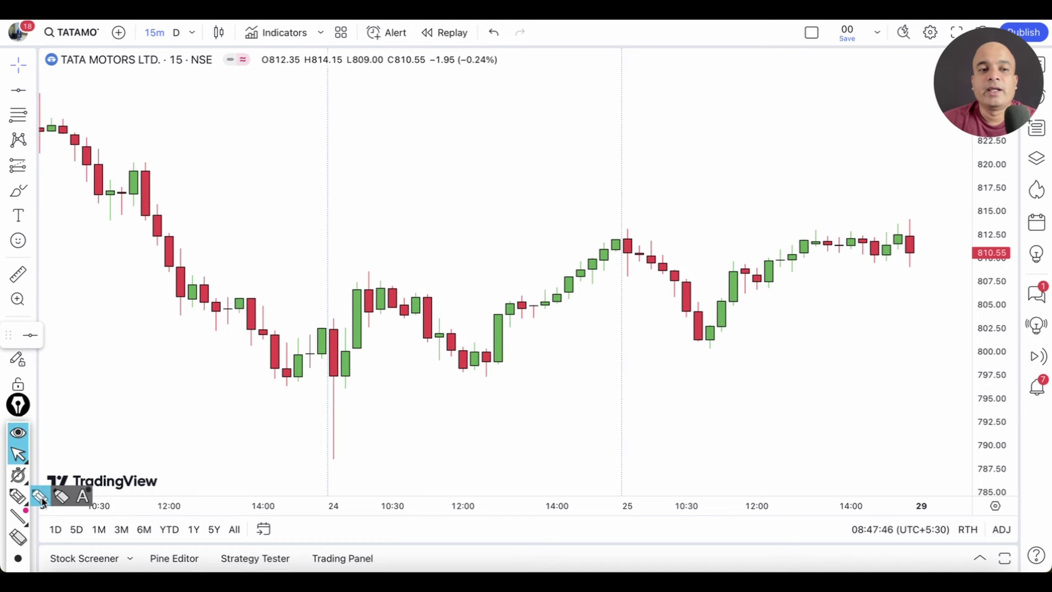
{"action": "left_click", "coordinate": [16, 496]}
{"action": "left_click_drag", "start_coordinate": [601, 244], "coordinate": [626, 243]}
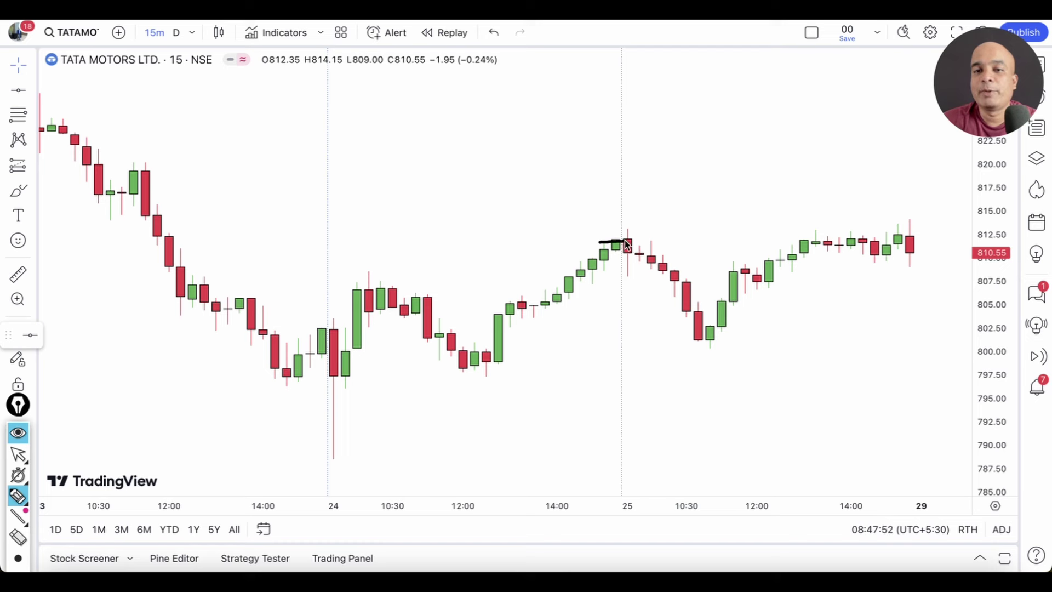
{"action": "mouse_move", "coordinate": [627, 244]}
{"action": "left_mouse_down"}
{"action": "mouse_move", "coordinate": [634, 229]}
{"action": "mouse_move", "coordinate": [619, 262]}
{"action": "mouse_move", "coordinate": [639, 276]}
{"action": "mouse_move", "coordinate": [636, 235]}
{"action": "left_mouse_up"}
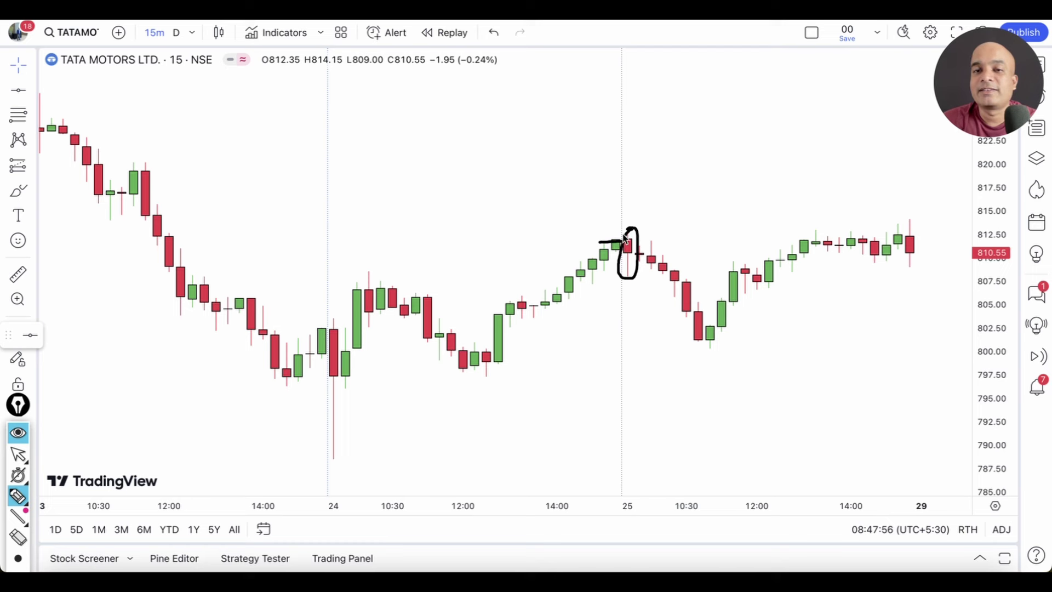
- Trace the 24 January high across 25 January, circle the late consolidation beneath it, and draw an upward breakout arrow
{"action": "left_click_drag", "start_coordinate": [617, 240], "coordinate": [929, 231]}
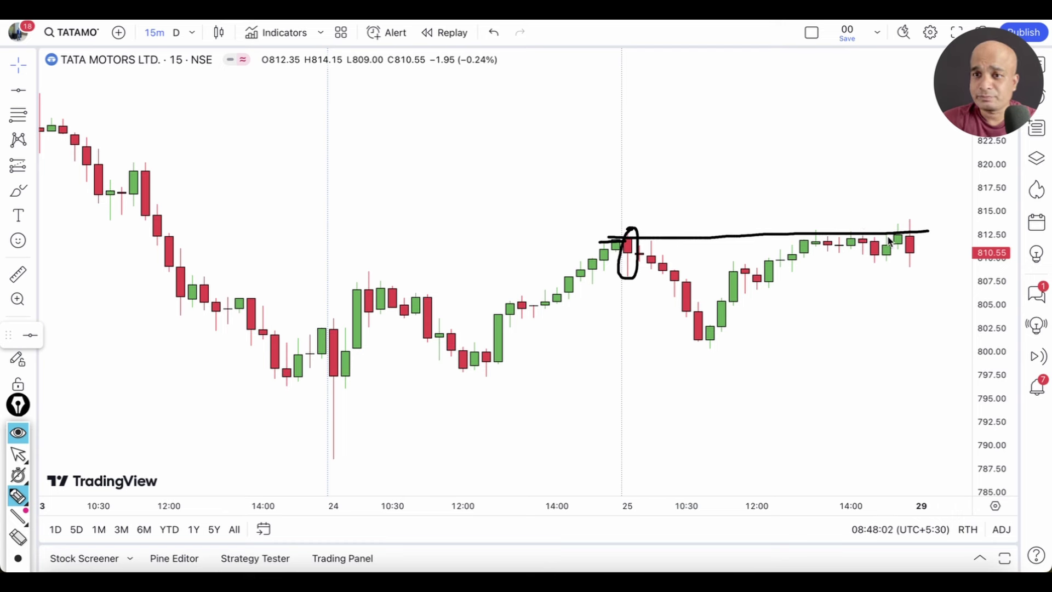
{"action": "mouse_move", "coordinate": [888, 236]}
{"action": "left_mouse_down"}
{"action": "mouse_move", "coordinate": [800, 251]}
{"action": "mouse_move", "coordinate": [911, 265]}
{"action": "mouse_move", "coordinate": [916, 250]}
{"action": "mouse_move", "coordinate": [879, 244]}
{"action": "mouse_move", "coordinate": [926, 211]}
{"action": "mouse_move", "coordinate": [913, 188]}
{"action": "mouse_move", "coordinate": [932, 186]}
{"action": "left_mouse_up"}
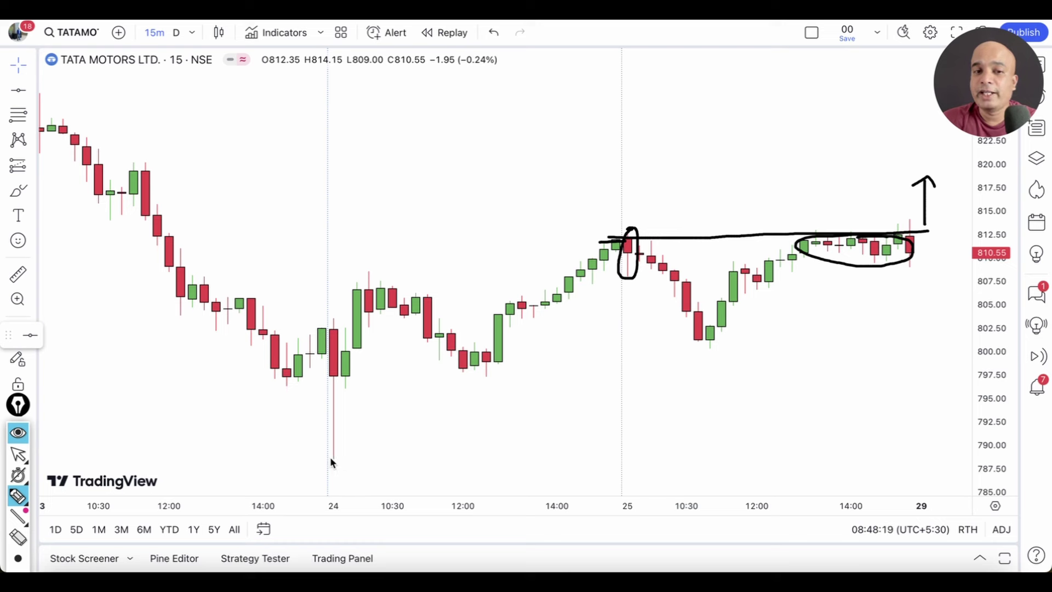
- Trace the wick low and body low of 24 January's first candle, circle its lower wick, and underline the 23 January low
{"action": "left_click_drag", "start_coordinate": [329, 458], "coordinate": [783, 452]}
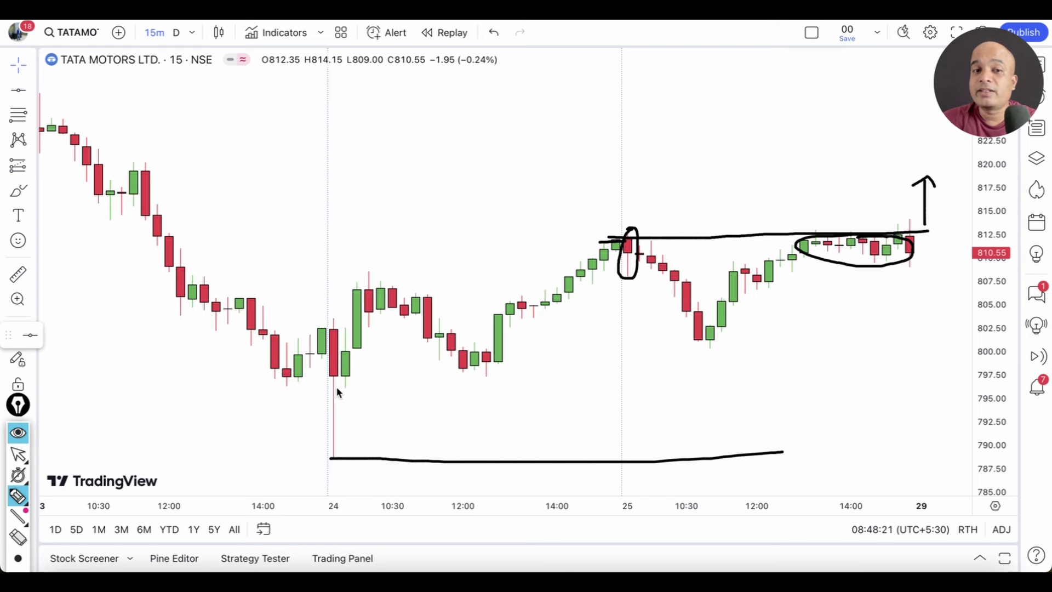
{"action": "left_click_drag", "start_coordinate": [332, 378], "coordinate": [793, 377]}
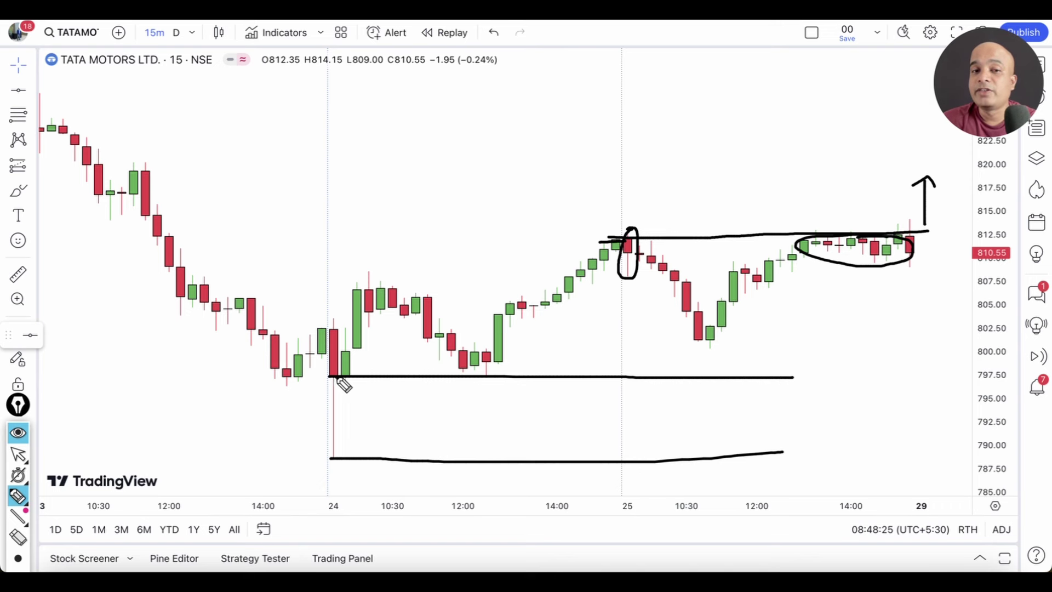
{"action": "mouse_move", "coordinate": [340, 378]}
{"action": "left_mouse_down"}
{"action": "mouse_move", "coordinate": [317, 453]}
{"action": "mouse_move", "coordinate": [354, 464]}
{"action": "mouse_move", "coordinate": [342, 383]}
{"action": "mouse_move", "coordinate": [324, 377]}
{"action": "left_mouse_up"}
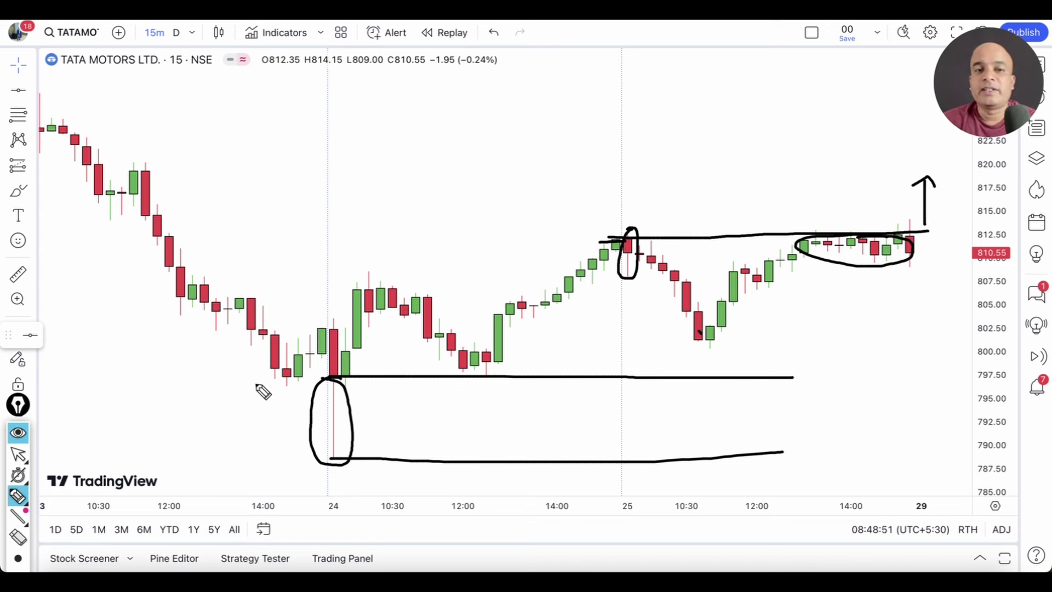
{"action": "left_click_drag", "start_coordinate": [252, 383], "coordinate": [310, 384]}
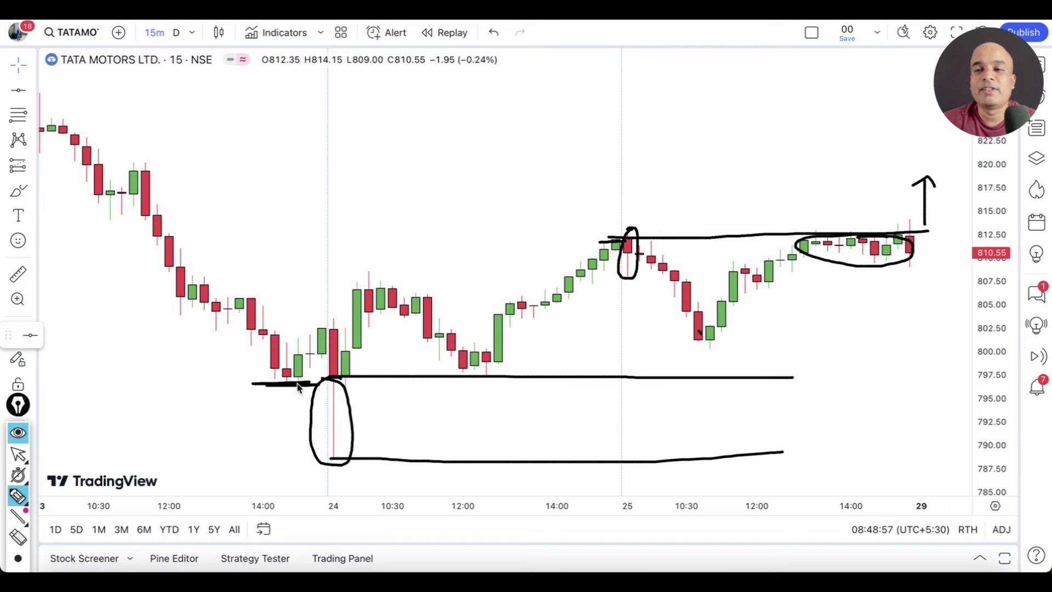
- Clear the pen marks and load the NSE stock chart of ACC Ltd
{"action": "left_click", "coordinate": [18, 453]}
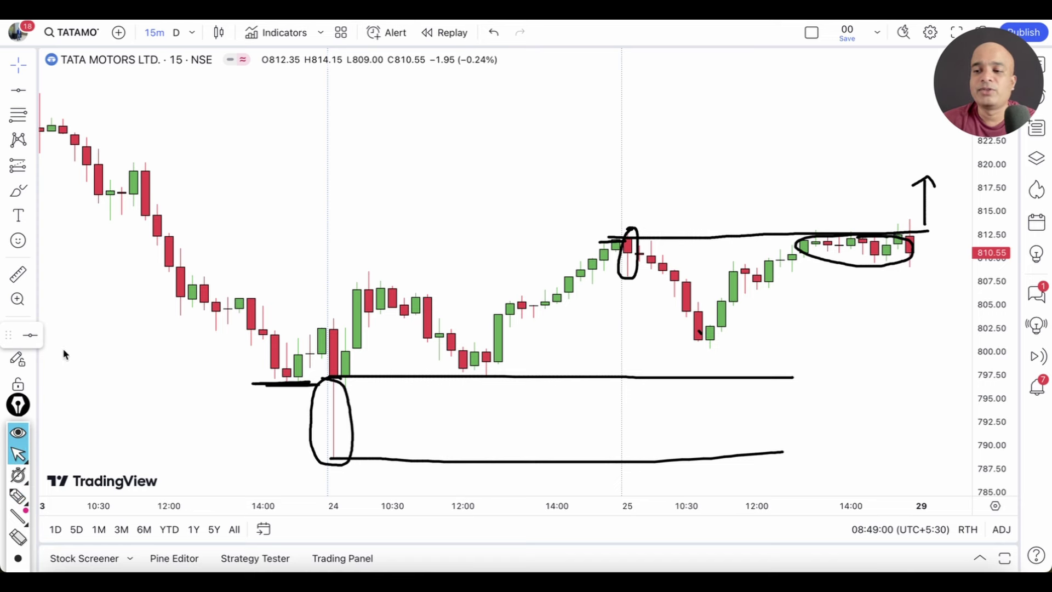
{"action": "left_click", "coordinate": [91, 34]}
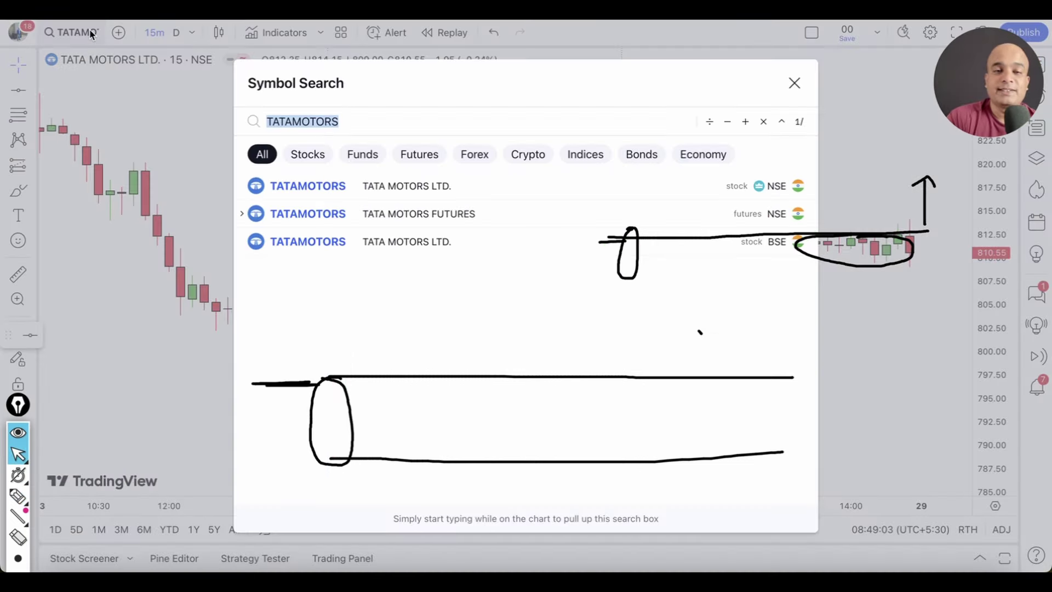
{"action": "key", "text": "End"}
{"action": "key", "text": "BackSpace"}
{"action": "key", "text": "BackSpace"}
{"action": "key", "text": "BackSpace"}
{"action": "key", "text": "BackSpace"}
{"action": "key", "text": "BackSpace"}
{"action": "key", "text": "BackSpace"}
{"action": "key", "text": "BackSpace"}
{"action": "key", "text": "BackSpace"}
{"action": "key", "text": "BackSpace"}
{"action": "key", "text": "BackSpace"}
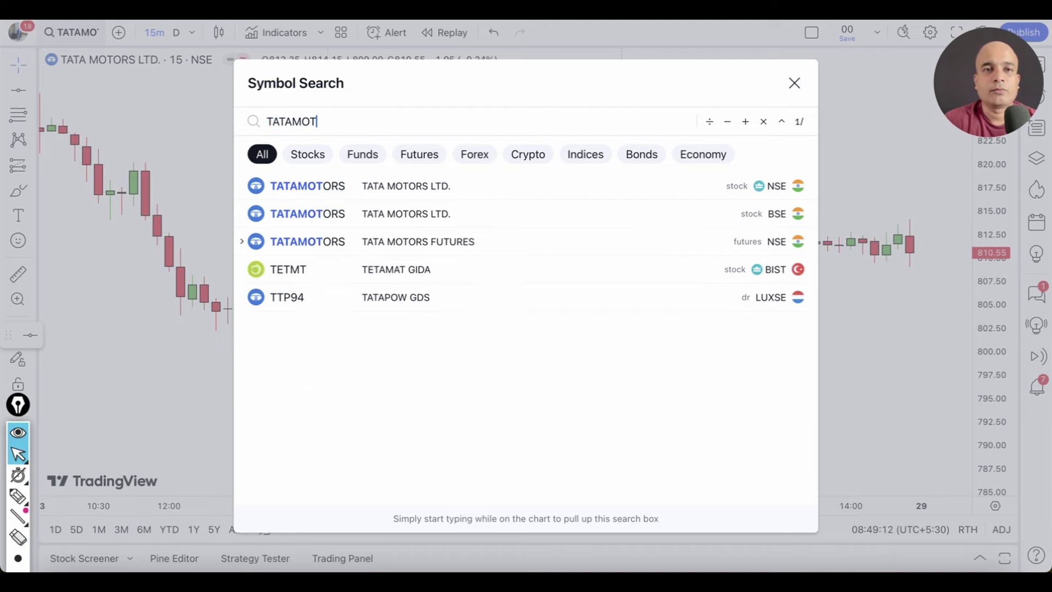
{"action": "type", "text": "ACC"}
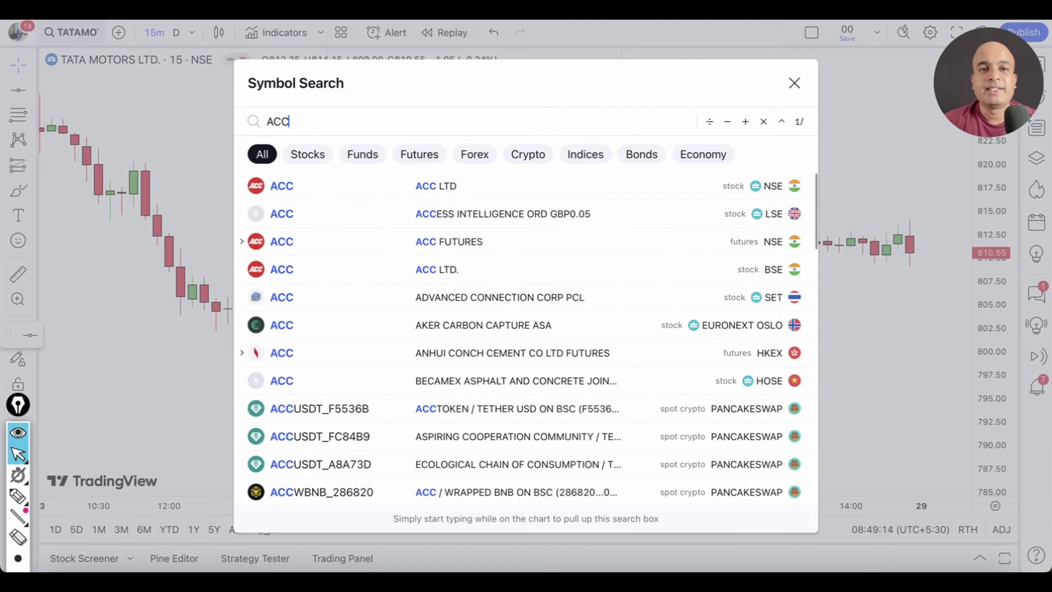
{"action": "left_click", "coordinate": [498, 189]}
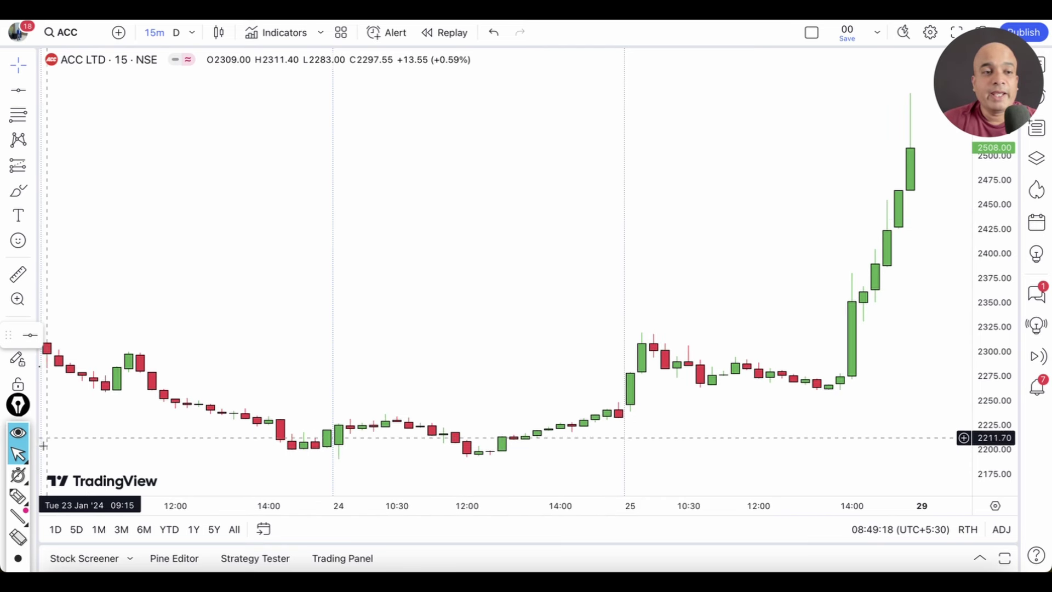
- With the pen, trace the 24 January high and low on the ACC chart, extending the high line across the full day
{"action": "left_click", "coordinate": [18, 515]}
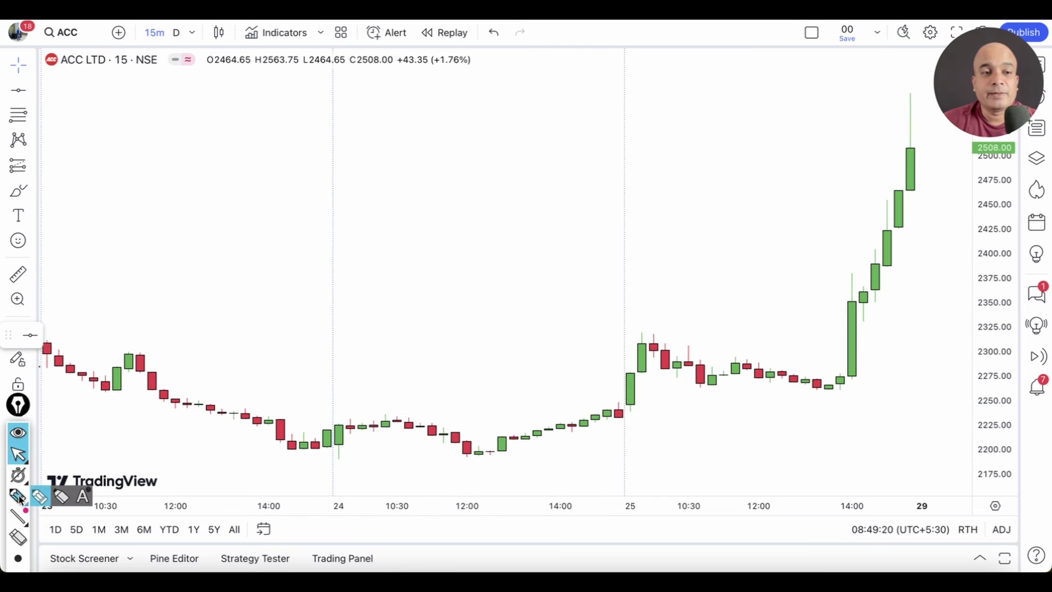
{"action": "left_click", "coordinate": [38, 498]}
{"action": "left_click_drag", "start_coordinate": [434, 406], "coordinate": [634, 412]}
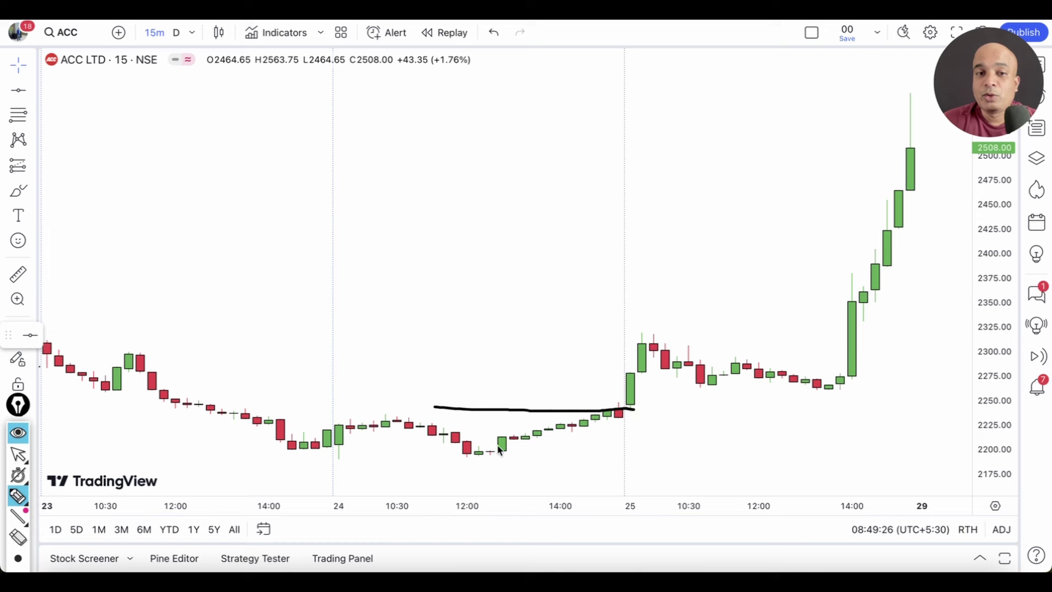
{"action": "left_click_drag", "start_coordinate": [335, 461], "coordinate": [630, 463]}
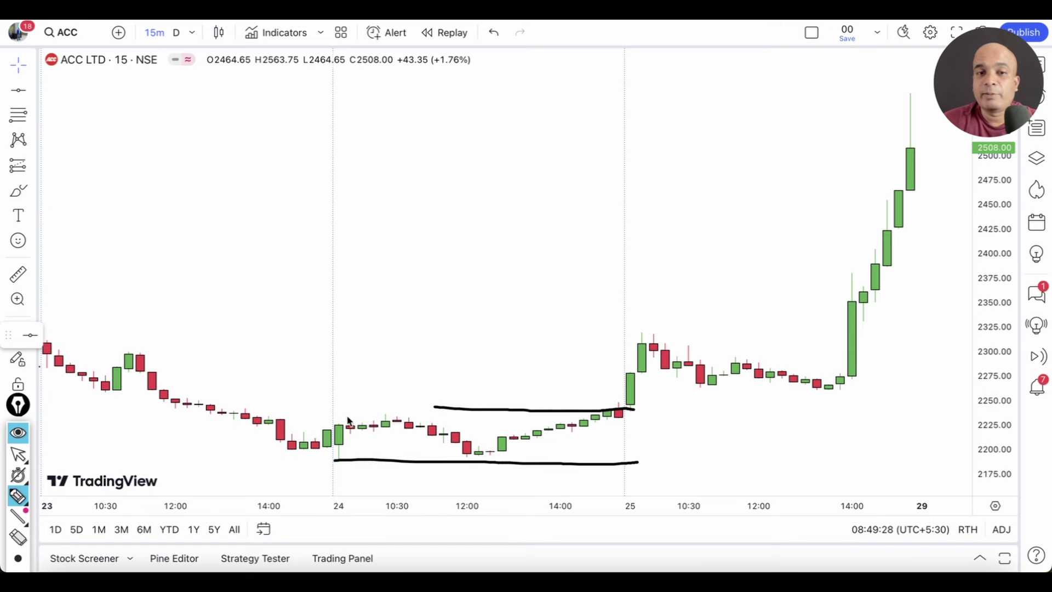
{"action": "left_click_drag", "start_coordinate": [329, 412], "coordinate": [630, 412]}
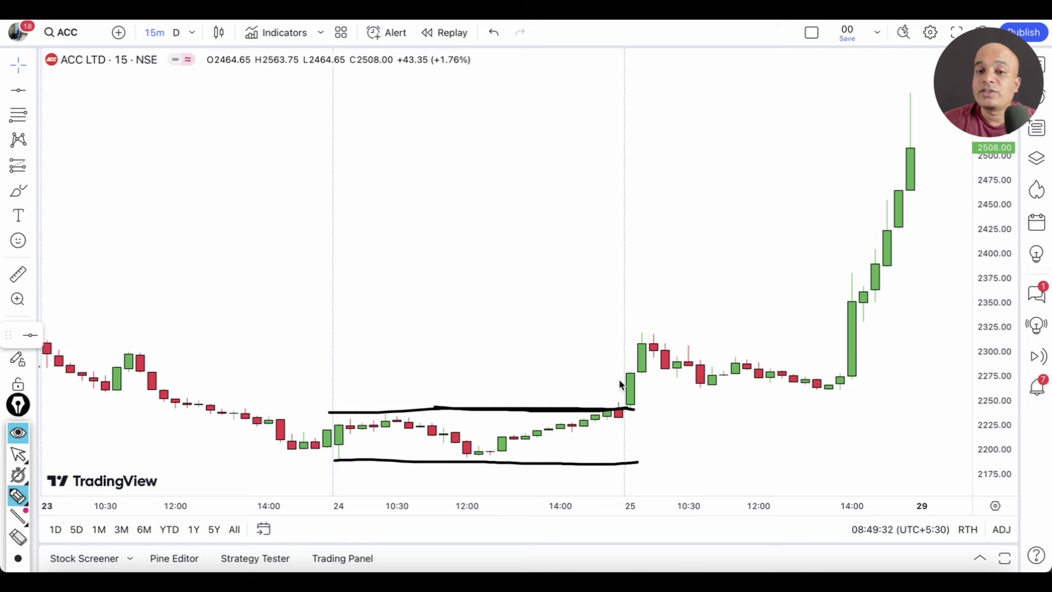
- Circle 25 January's first candle and sketch a small candle body with a lower wick just beneath the 24 January high line
{"action": "mouse_move", "coordinate": [625, 412]}
{"action": "left_mouse_down"}
{"action": "mouse_move", "coordinate": [651, 423]}
{"action": "mouse_move", "coordinate": [648, 375]}
{"action": "mouse_move", "coordinate": [617, 378]}
{"action": "mouse_move", "coordinate": [622, 419]}
{"action": "mouse_move", "coordinate": [645, 412]}
{"action": "mouse_move", "coordinate": [649, 378]}
{"action": "mouse_move", "coordinate": [611, 380]}
{"action": "mouse_move", "coordinate": [627, 418]}
{"action": "mouse_move", "coordinate": [652, 391]}
{"action": "mouse_move", "coordinate": [627, 375]}
{"action": "mouse_move", "coordinate": [611, 406]}
{"action": "mouse_move", "coordinate": [618, 419]}
{"action": "left_mouse_up"}
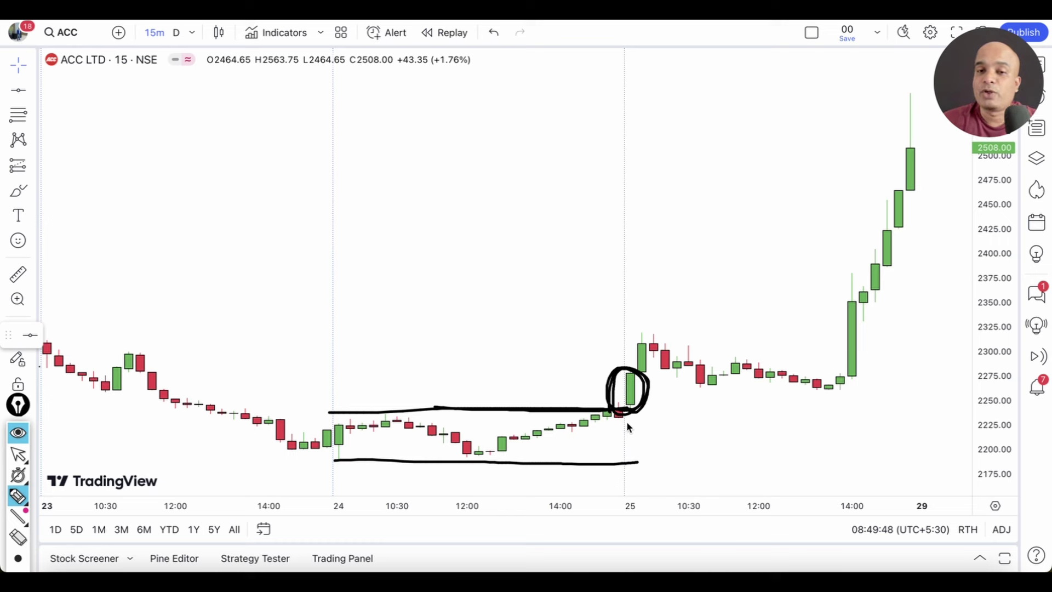
{"action": "mouse_move", "coordinate": [628, 414]}
{"action": "left_mouse_down"}
{"action": "mouse_move", "coordinate": [628, 439]}
{"action": "mouse_move", "coordinate": [628, 415]}
{"action": "mouse_move", "coordinate": [641, 422]}
{"action": "mouse_move", "coordinate": [639, 437]}
{"action": "mouse_move", "coordinate": [619, 436]}
{"action": "left_mouse_up"}
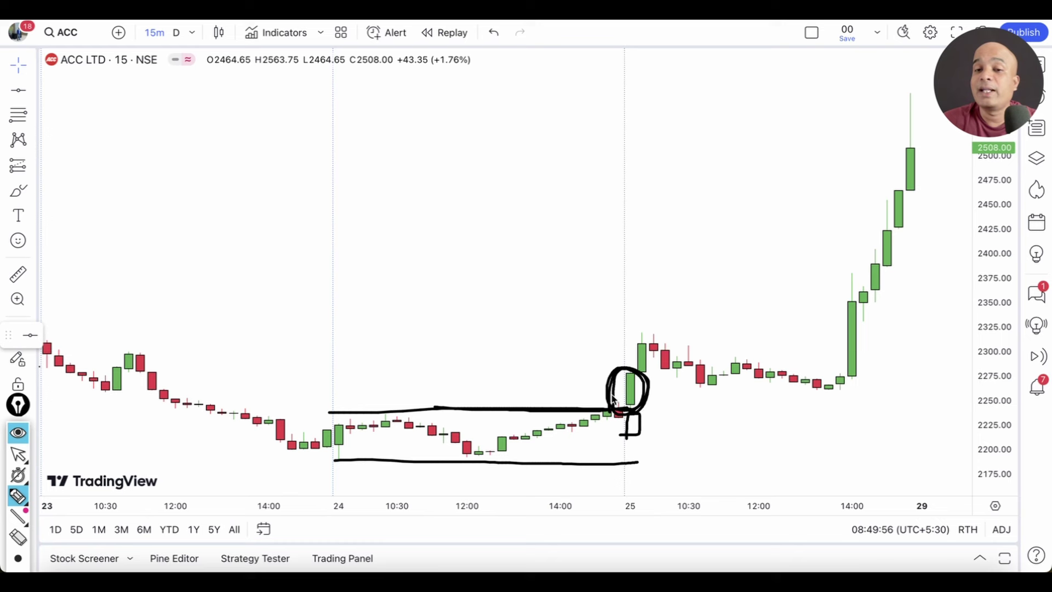
- Point an arrow at 25 January's first candle, extend its high and low across the day, and trace the price path through the closing rally
{"action": "mouse_move", "coordinate": [541, 366]}
{"action": "left_mouse_down"}
{"action": "mouse_move", "coordinate": [601, 366]}
{"action": "mouse_move", "coordinate": [611, 386]}
{"action": "mouse_move", "coordinate": [654, 398]}
{"action": "mouse_move", "coordinate": [627, 378]}
{"action": "mouse_move", "coordinate": [888, 377]}
{"action": "left_mouse_up"}
{"action": "left_click_drag", "start_coordinate": [625, 409], "coordinate": [920, 405]}
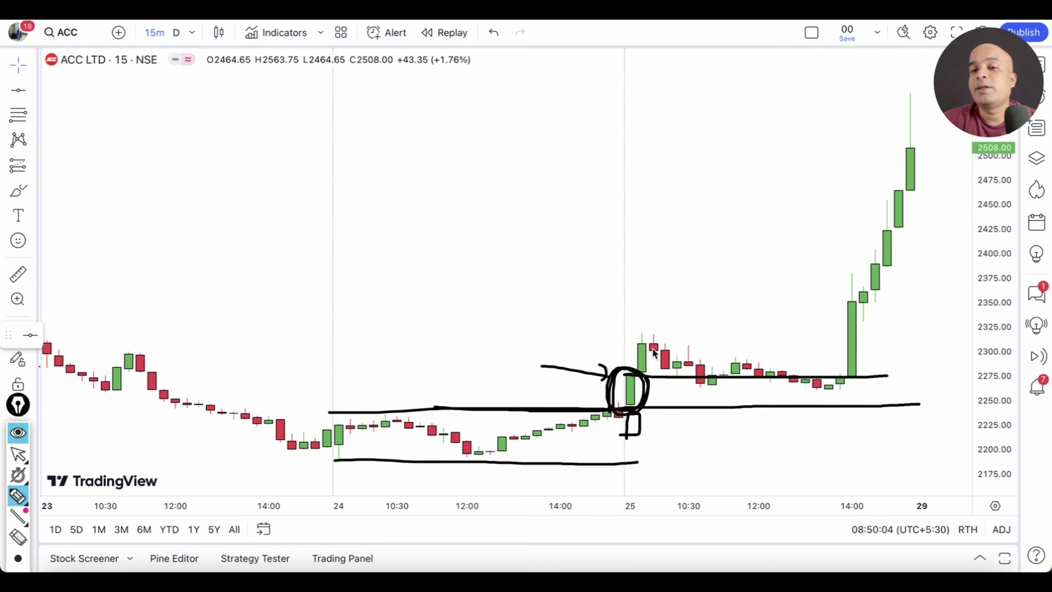
{"action": "mouse_move", "coordinate": [654, 351]}
{"action": "left_mouse_down"}
{"action": "mouse_move", "coordinate": [708, 378]}
{"action": "mouse_move", "coordinate": [755, 366]}
{"action": "mouse_move", "coordinate": [834, 386]}
{"action": "mouse_move", "coordinate": [920, 112]}
{"action": "left_mouse_up"}
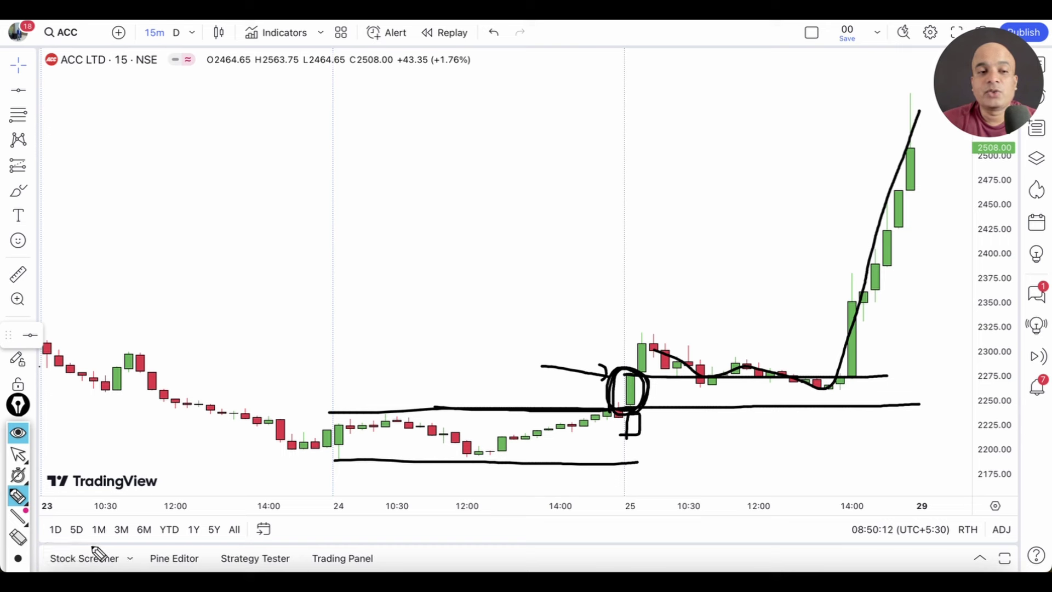
- Clear the pen marks, trace the 23 January low into 24 January, and circle the two places where candles dip below it
{"action": "left_click", "coordinate": [19, 537]}
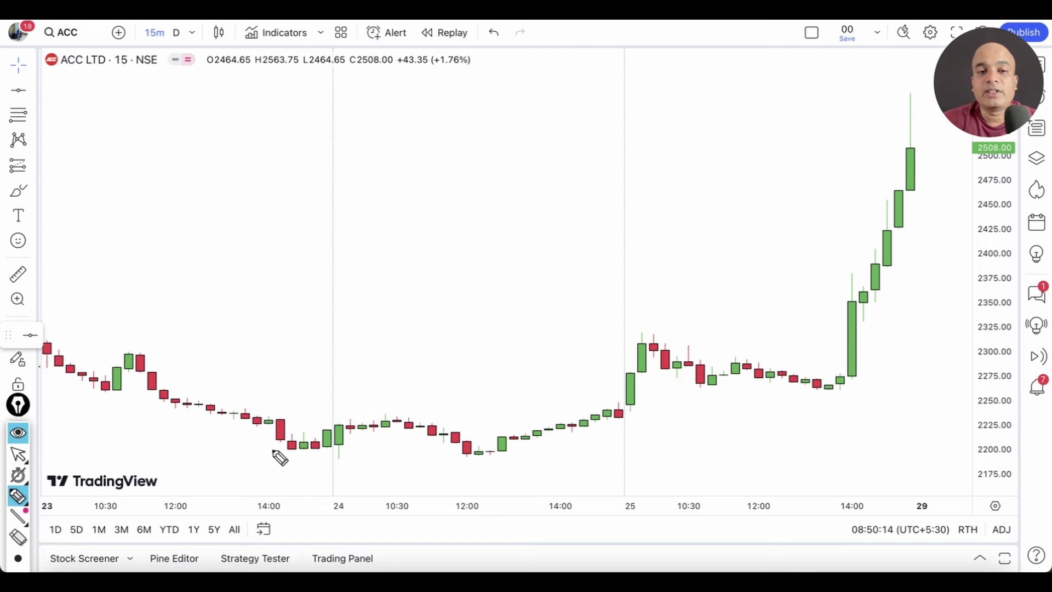
{"action": "mouse_move", "coordinate": [273, 449]}
{"action": "left_mouse_down"}
{"action": "mouse_move", "coordinate": [345, 450]}
{"action": "mouse_move", "coordinate": [331, 460]}
{"action": "mouse_move", "coordinate": [505, 452]}
{"action": "mouse_move", "coordinate": [453, 460]}
{"action": "mouse_move", "coordinate": [505, 462]}
{"action": "mouse_move", "coordinate": [491, 453]}
{"action": "left_mouse_up"}
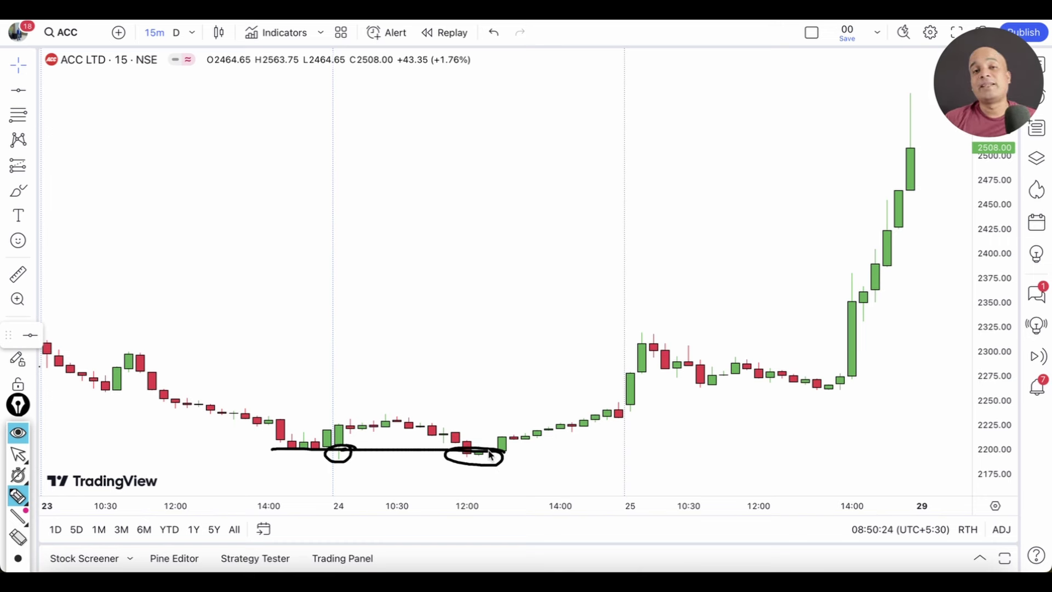